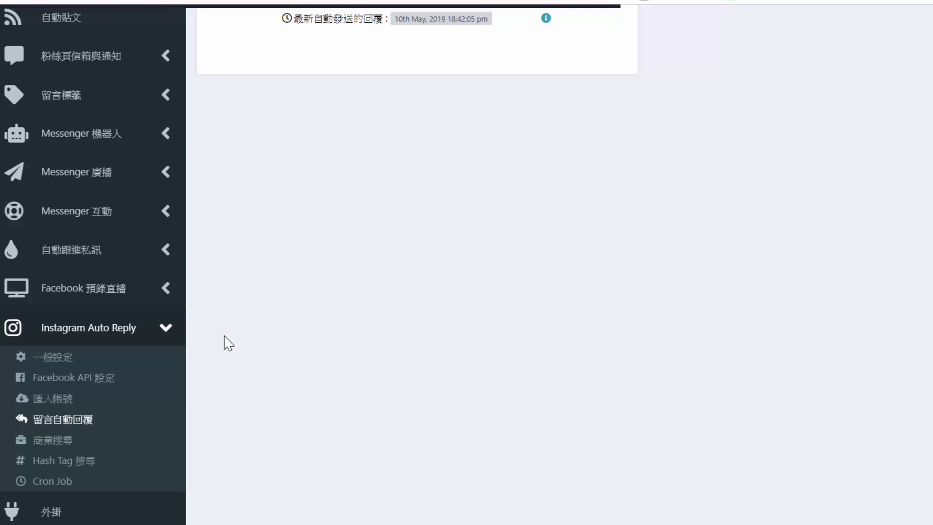
- Open the 留言自動回覆 page for Instagram and look over the superman.marketing account card
scroll(228, 343, "down", 2)
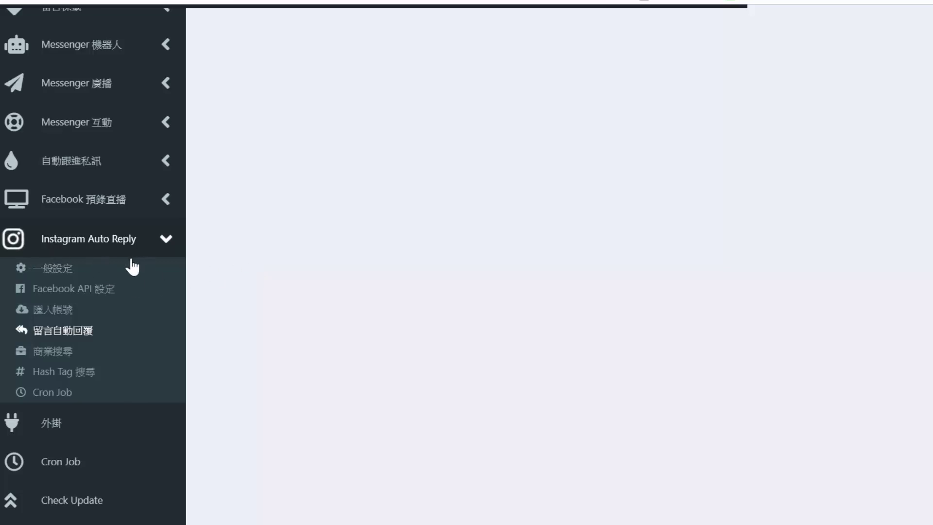
left_click(61, 328)
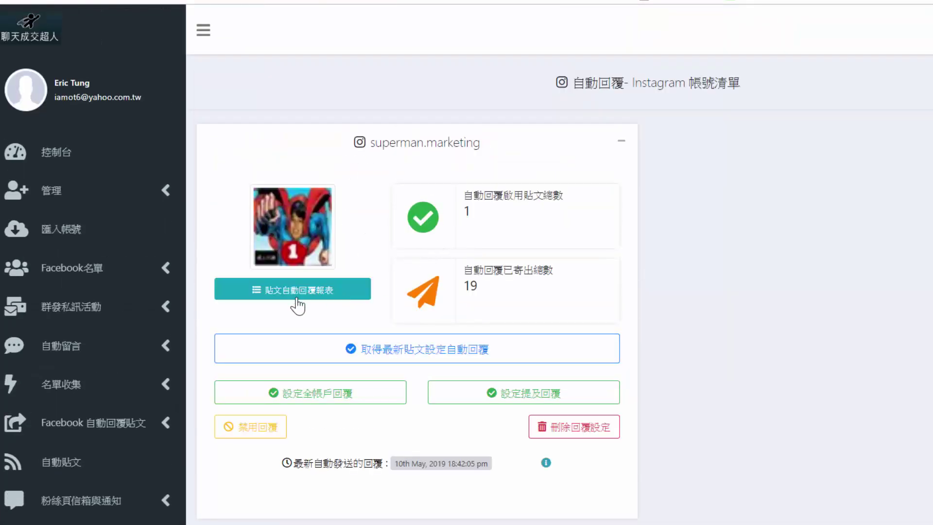
scroll(298, 302, "down", 1)
scroll(298, 301, "down", 6)
scroll(298, 307, "up", 5)
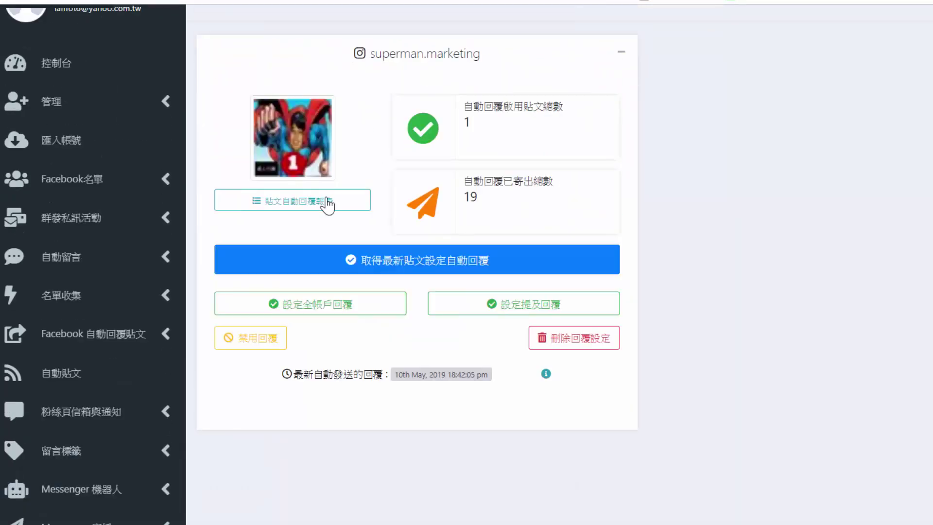
scroll(299, 286, "down", 1)
- Open the post auto-reply report of superman.marketing and view the campaign's post on Instagram
left_click(299, 282)
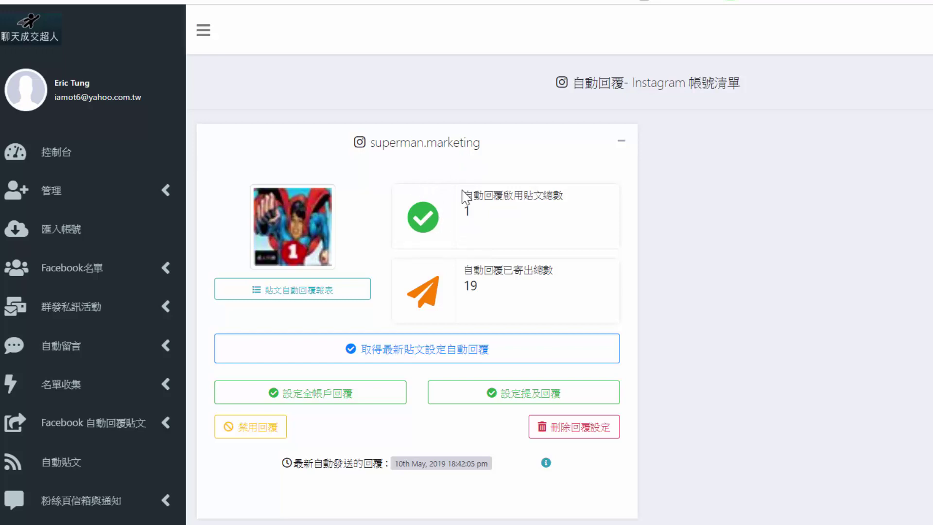
scroll(474, 194, "down", 2)
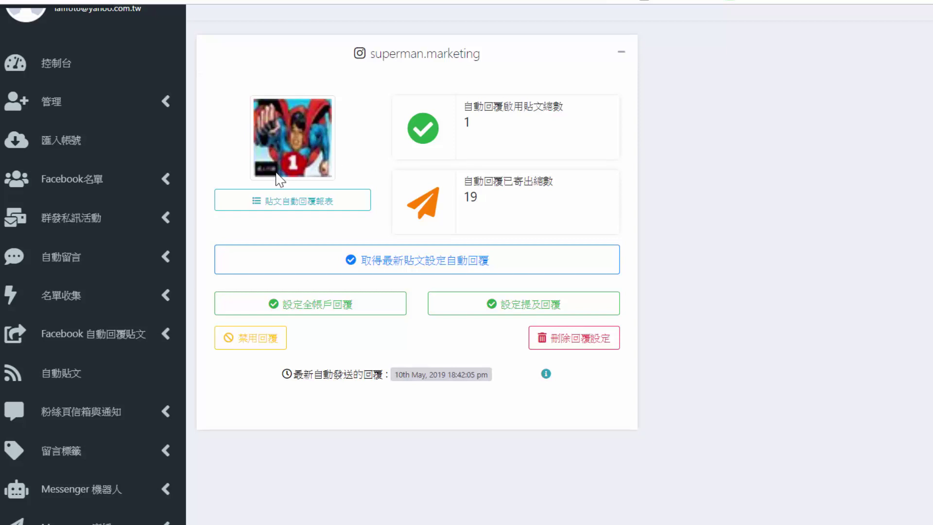
left_click(264, 207)
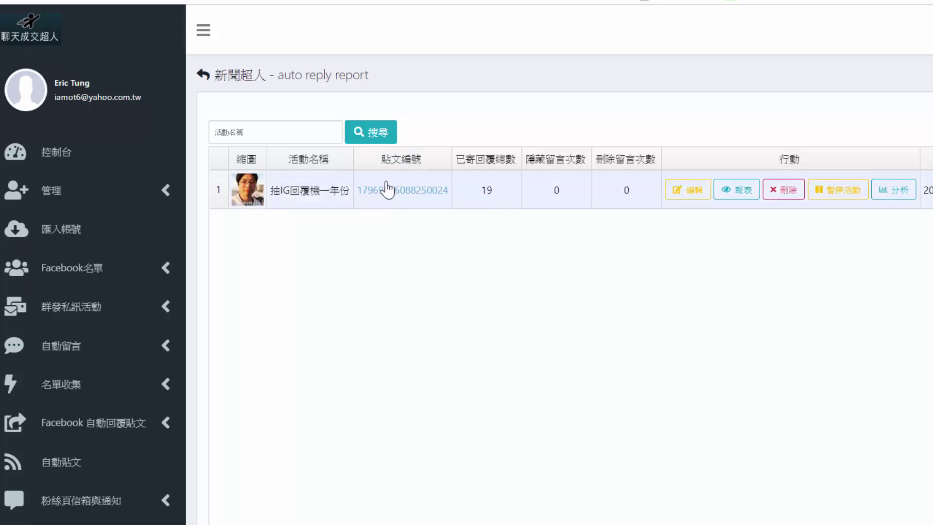
left_click(402, 190)
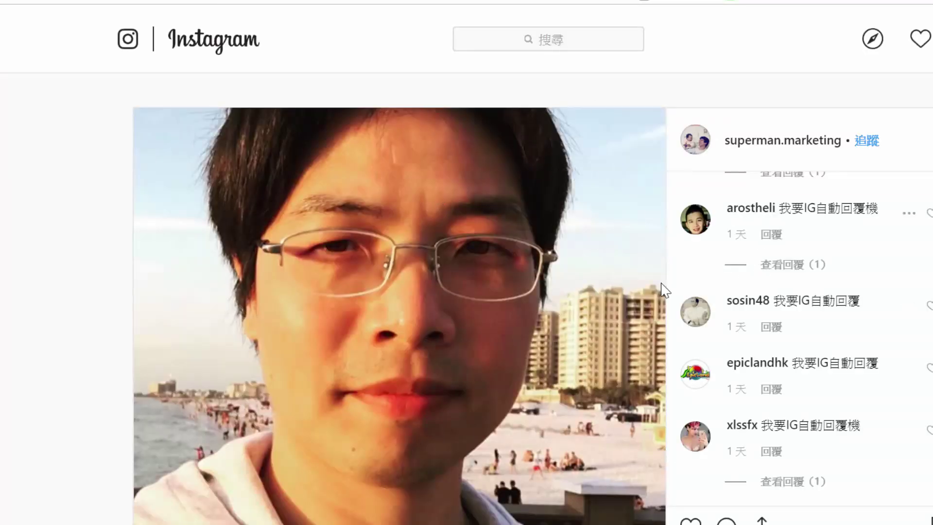
left_click(481, 3)
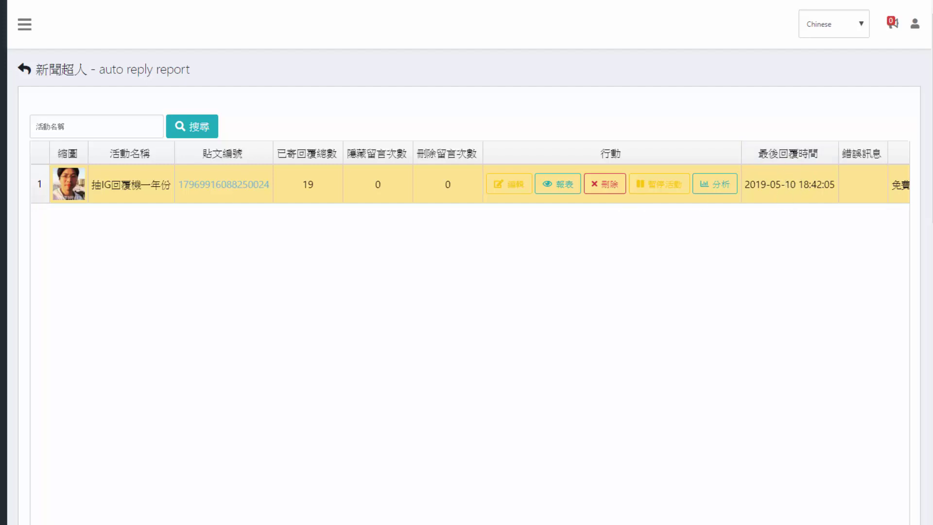
- Return to the Instagram account list and fetch superman.marketing's latest posts for auto-reply setup
left_click(42, 92)
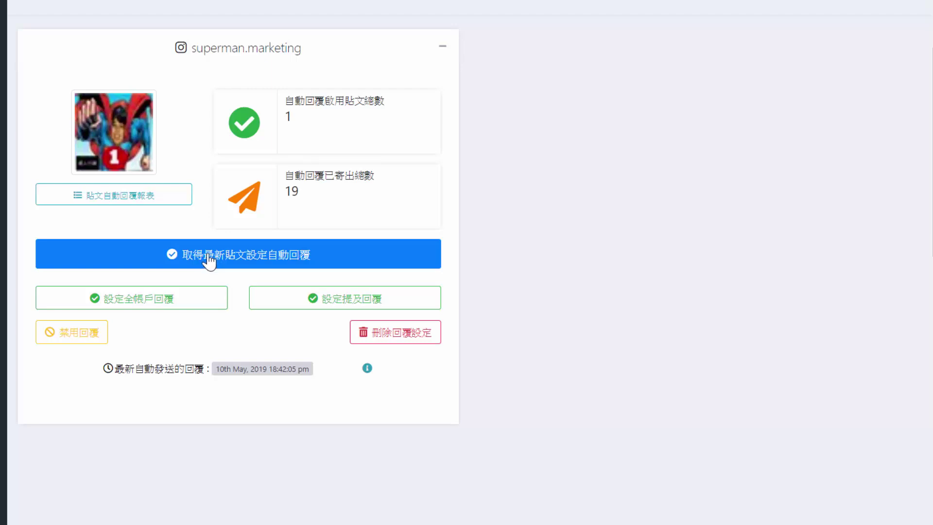
left_click(250, 264)
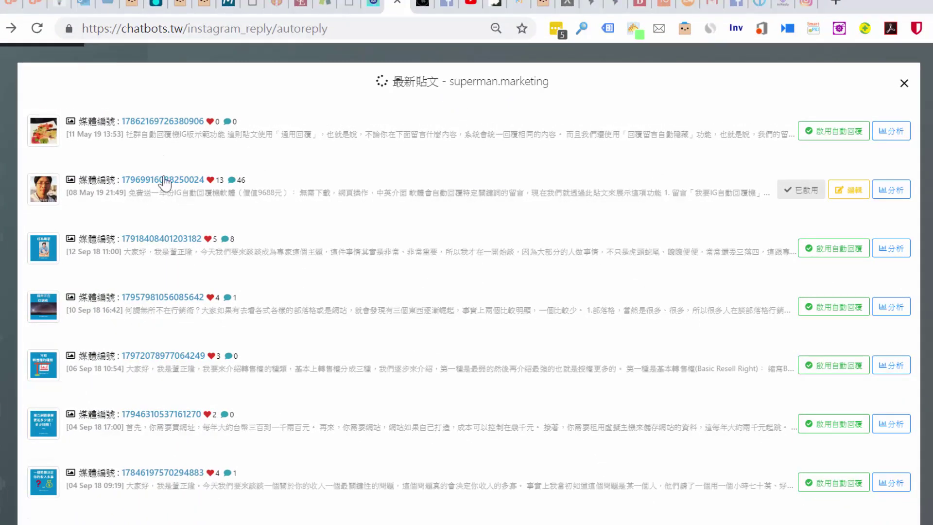
scroll(167, 239, "down", 3)
scroll(159, 282, "up", 3)
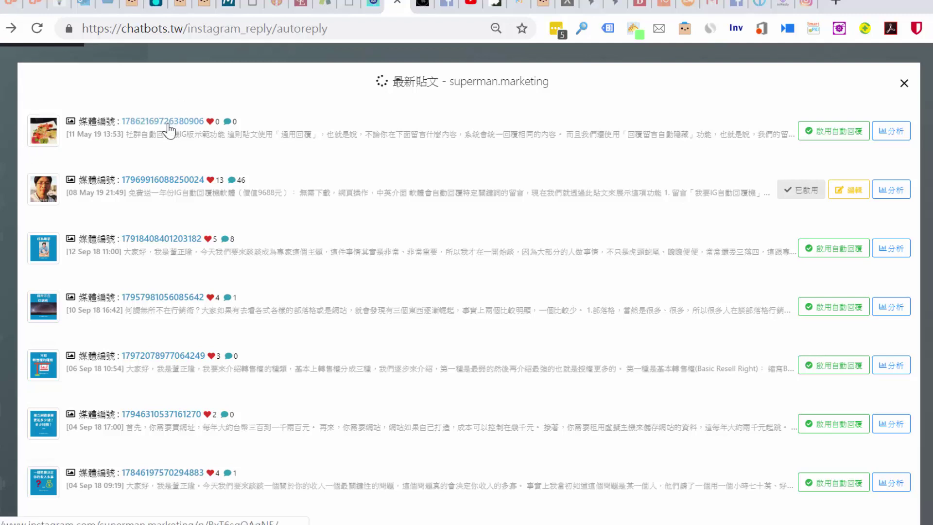
- Open the newest listed post on Instagram and read its full 社群自動回覆機IG版示範功能 caption
left_click(181, 122)
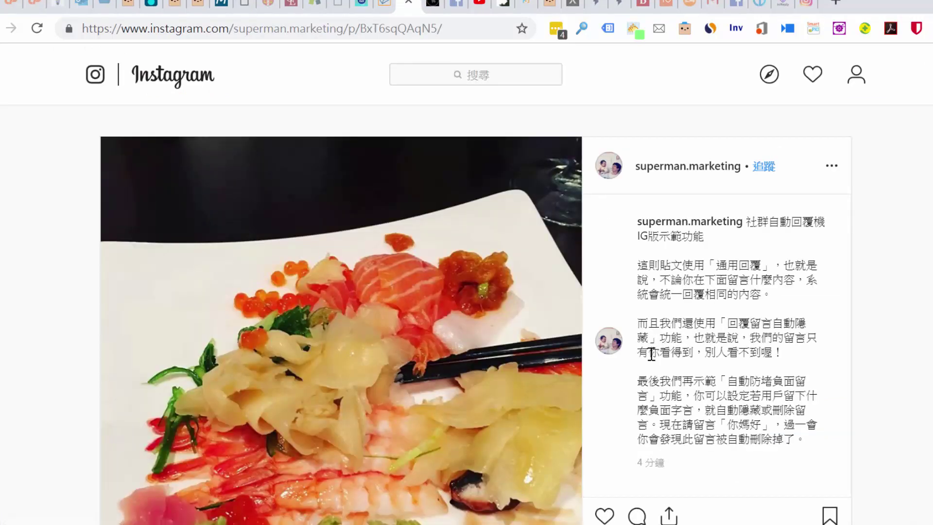
scroll(651, 354, "down", 2)
scroll(486, 325, "up", 2)
left_click_drag(748, 221, 804, 443)
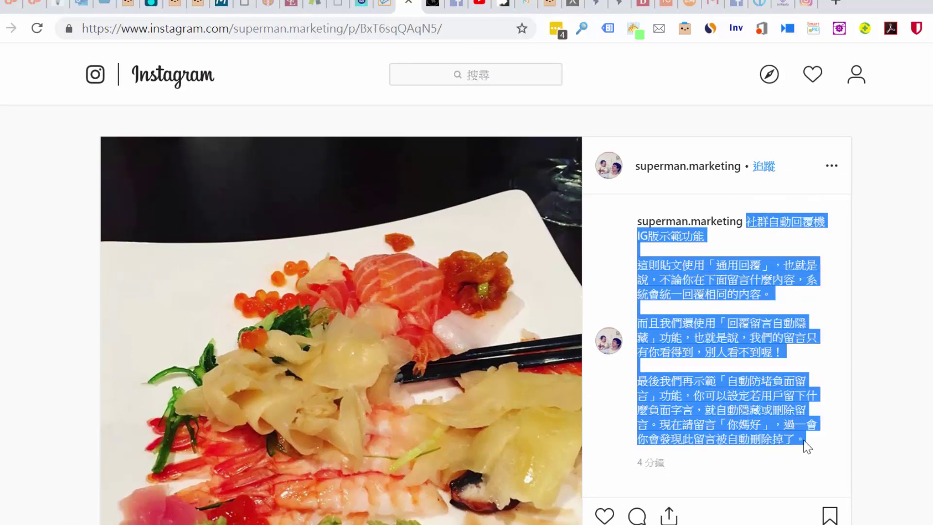
scroll(727, 407, "down", 3)
scroll(703, 324, "up", 2)
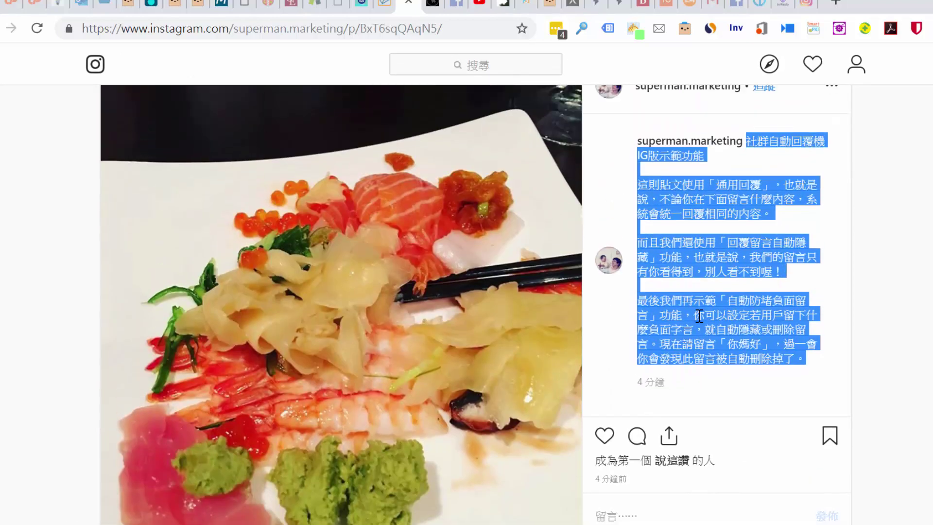
left_click(699, 316)
scroll(699, 316, "up", 2)
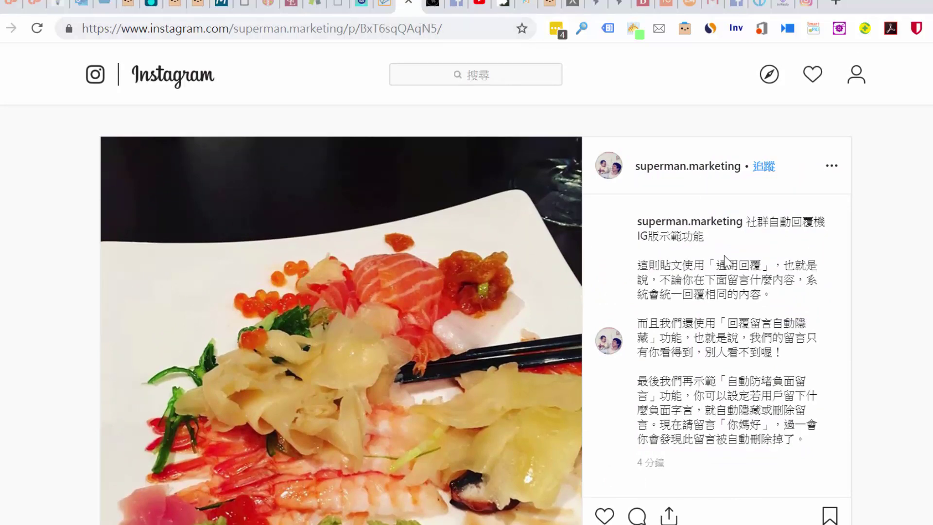
scroll(726, 261, "down", 1)
scroll(777, 224, "up", 1)
left_click(837, 171)
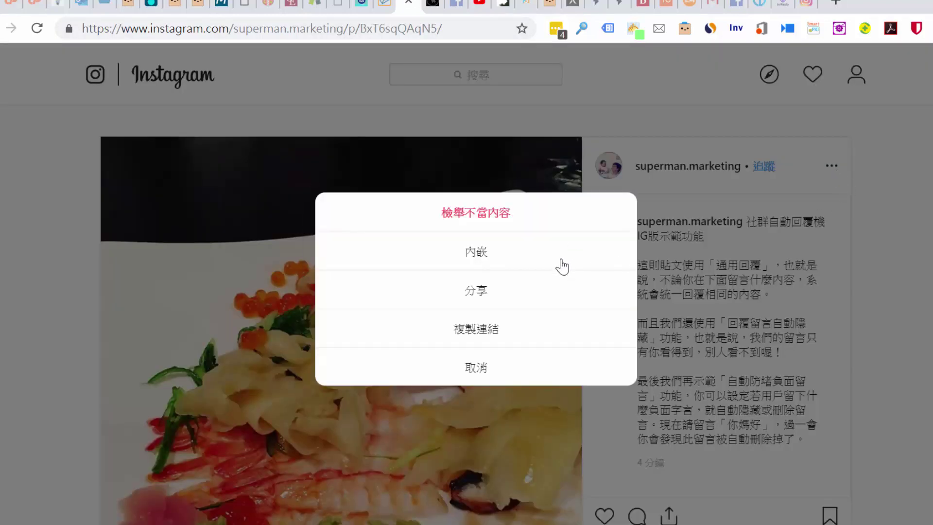
left_click(485, 382)
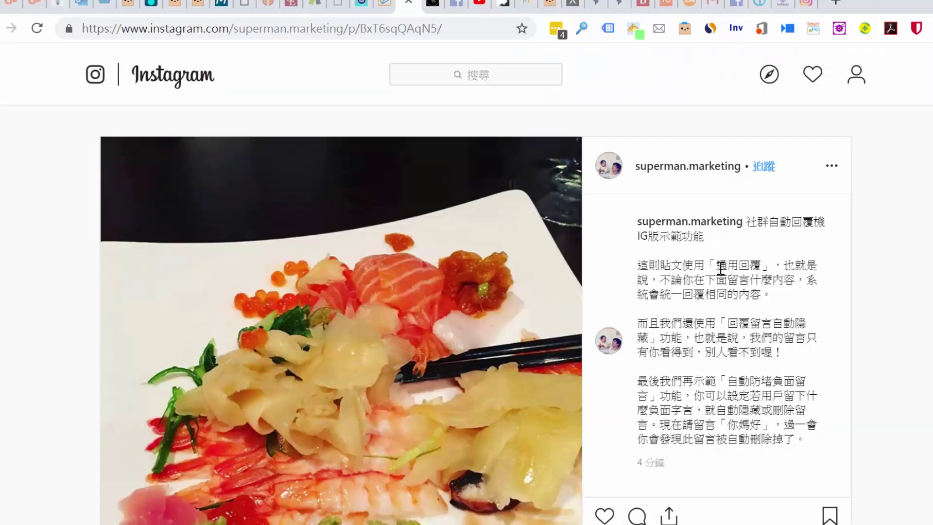
- Review the caption's points on 通用回覆, 回覆留言自動隱藏 and 自動防堵負面留言, and return to the latest posts list
scroll(721, 262, "down", 2)
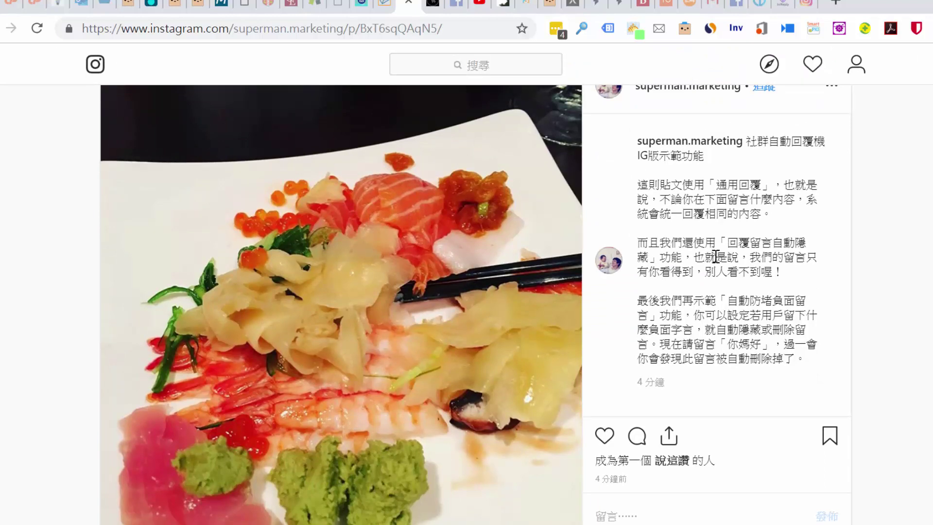
scroll(672, 243, "down", 1)
scroll(672, 243, "down", 1)
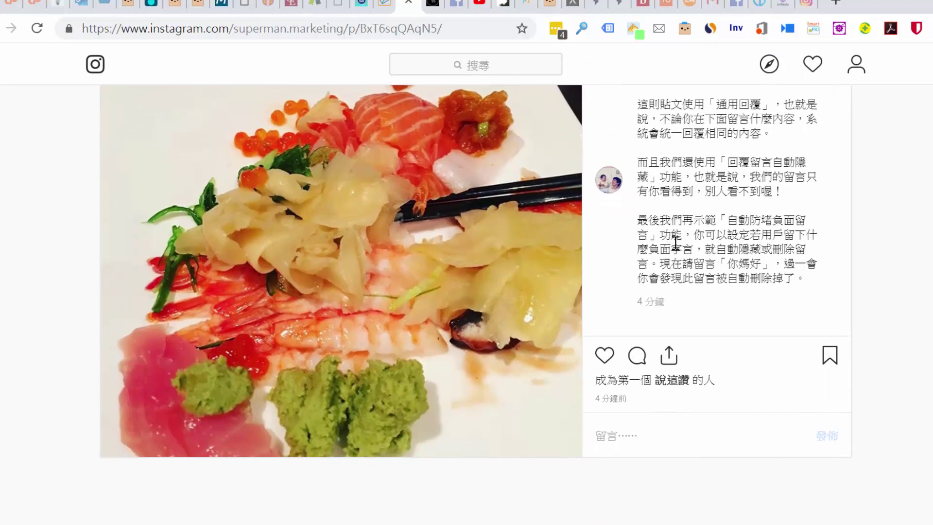
scroll(671, 242, "up", 3)
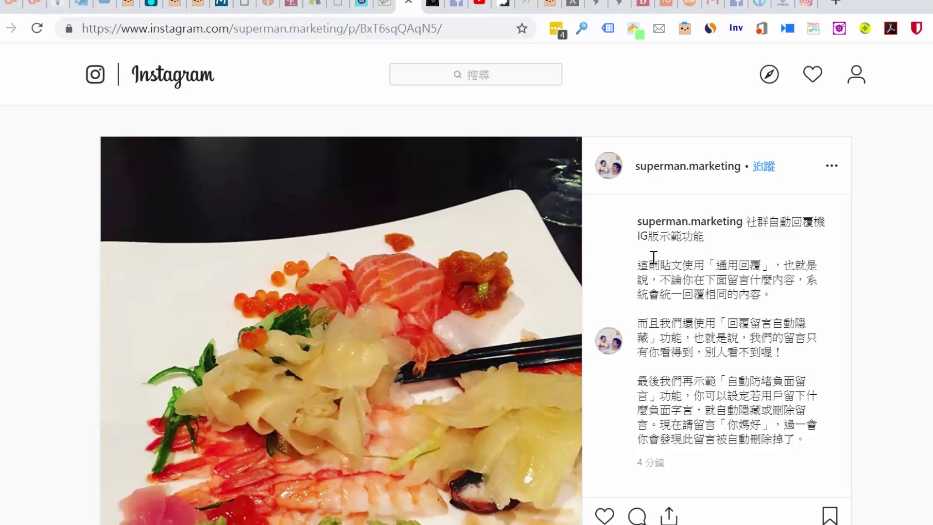
scroll(707, 279, "down", 3)
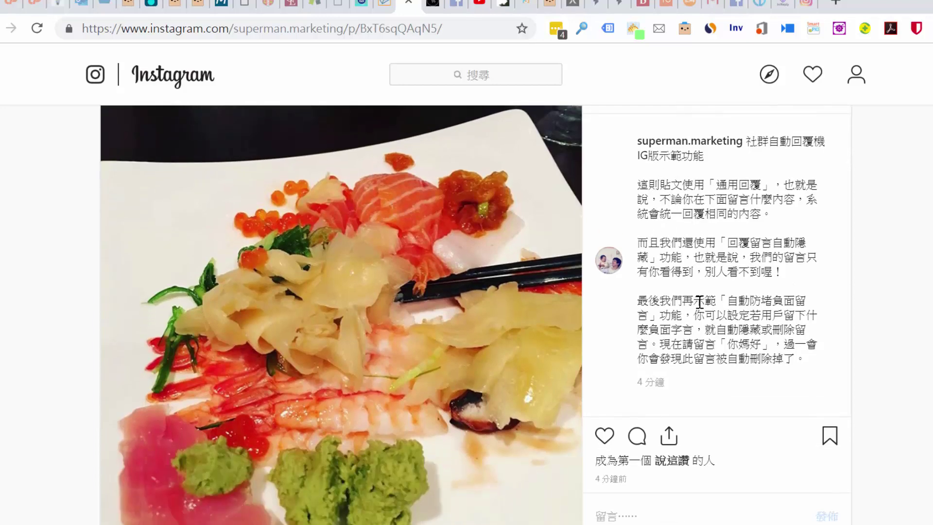
scroll(664, 264, "up", 3)
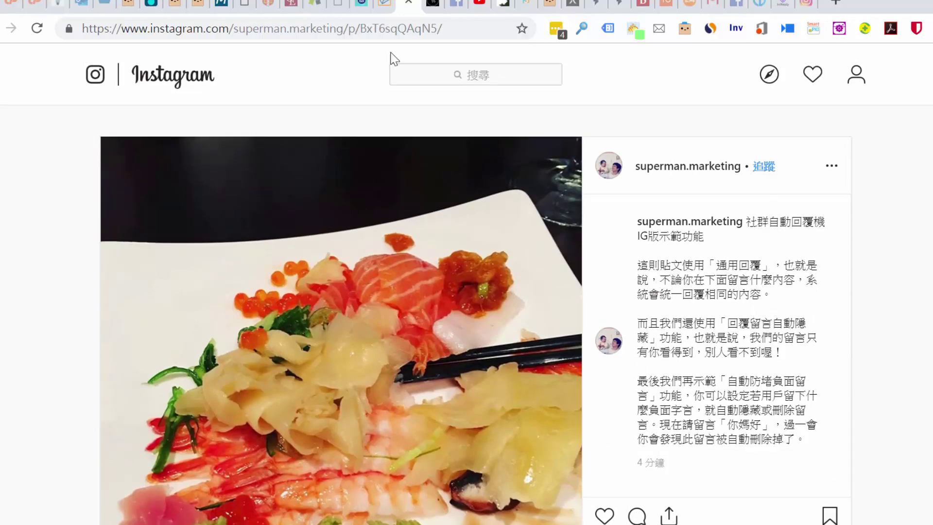
left_click(408, 2)
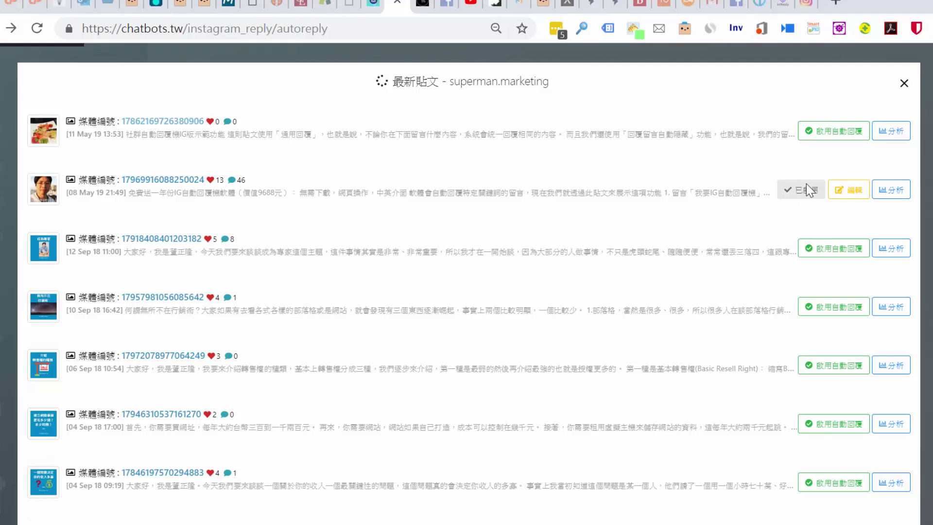
- Open the auto-reply settings of the already enabled second post for editing
left_click(832, 138)
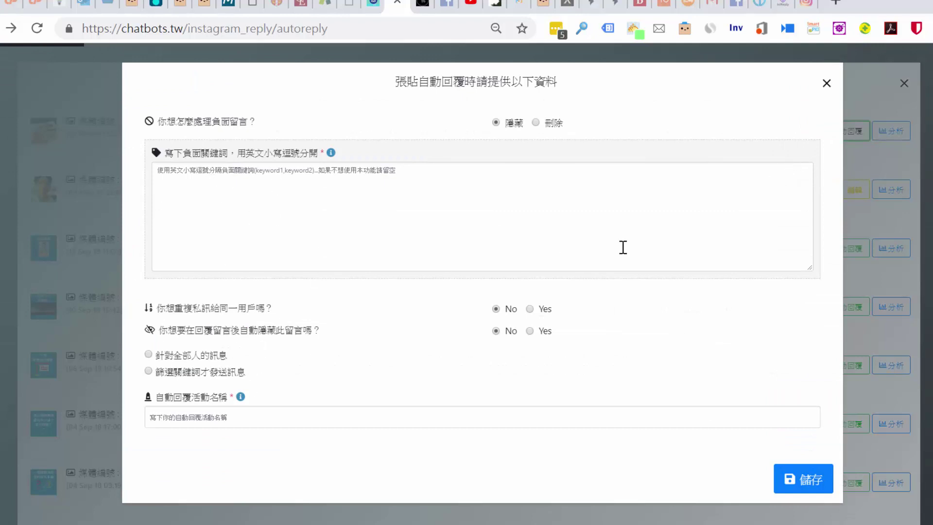
left_click(826, 84)
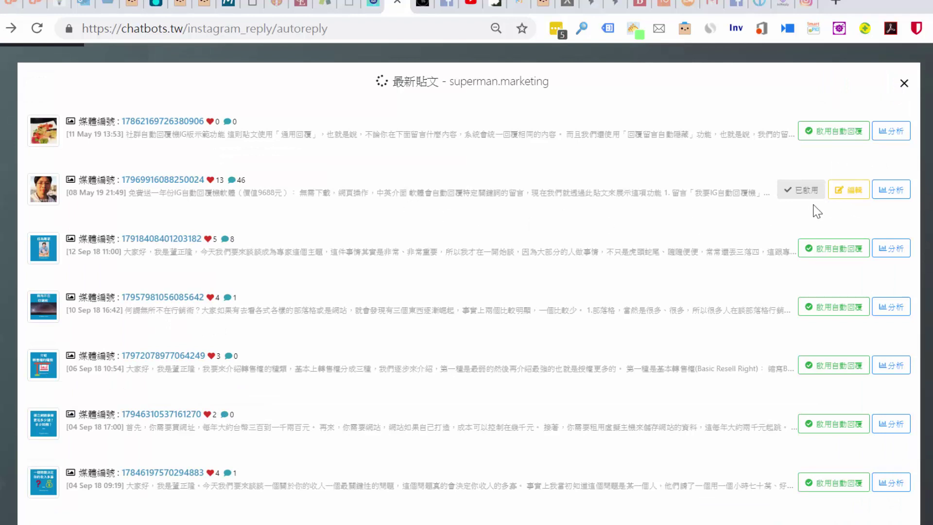
left_click(849, 196)
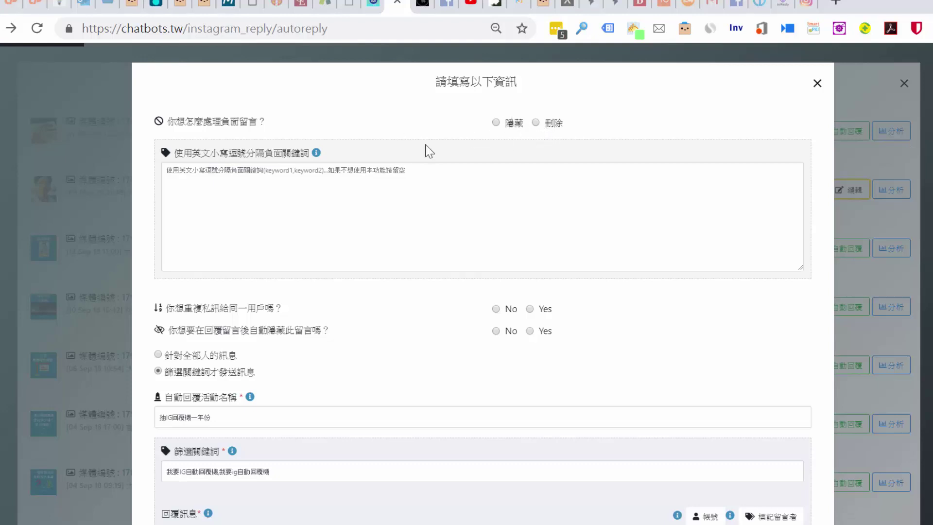
- Enter 你好,髒話 as comma-separated negative keywords and view the help for that field
left_click(205, 181)
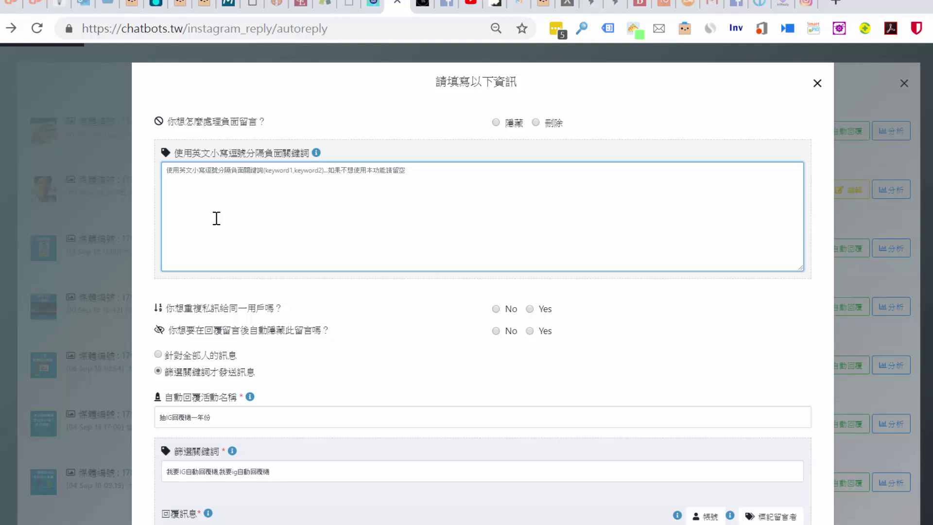
type("你好")
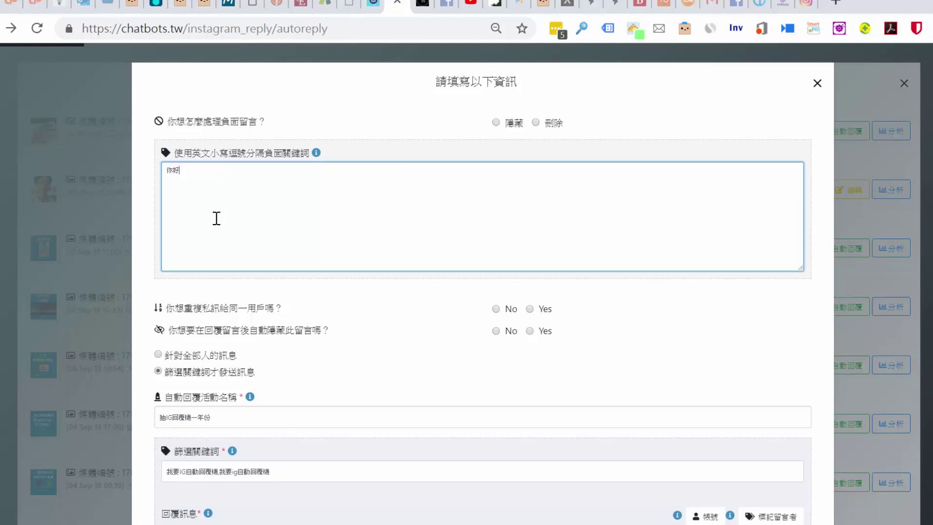
type(",")
type("ㄗ")
type("髒話")
key("Return")
left_click(317, 154)
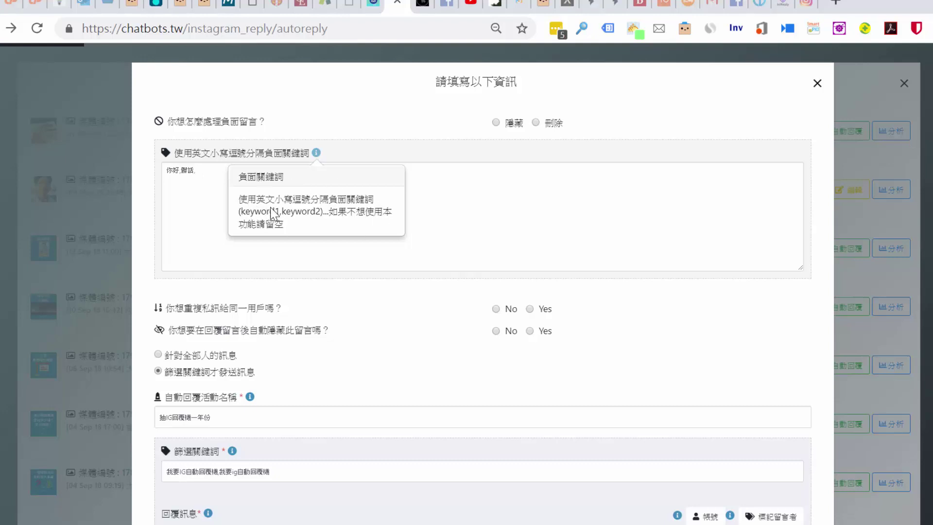
- Clear all the text from the negative keywords field
left_click(203, 180)
key("ctrl+a")
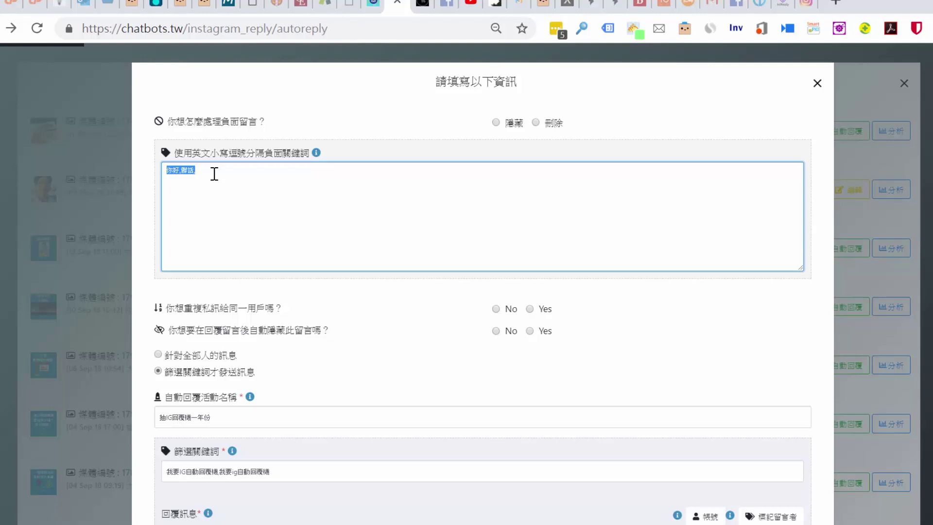
key("BackSpace")
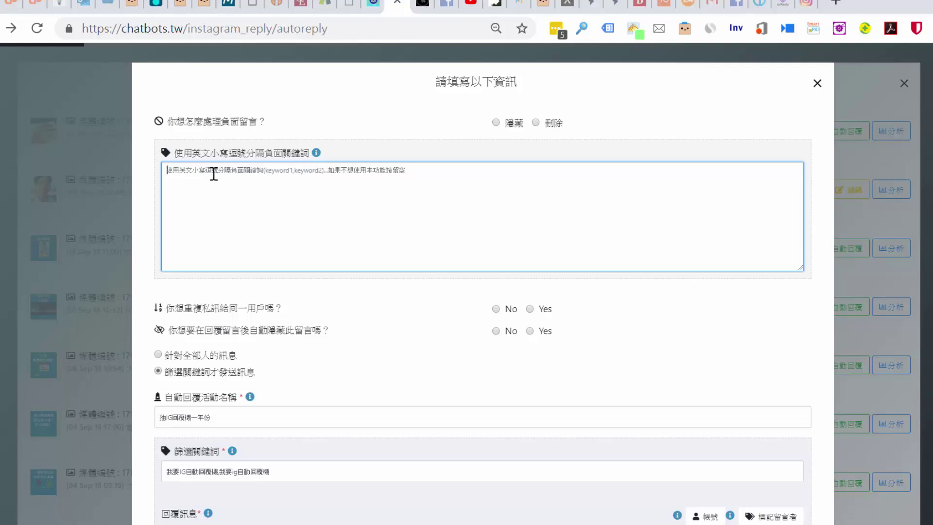
left_click(150, 197)
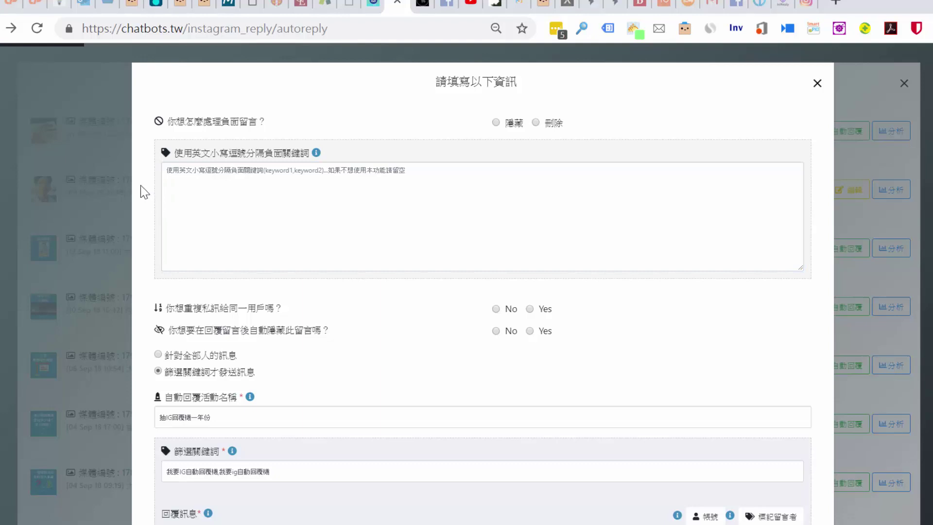
- Set both repeated private messages to the same user and automatic comment hiding after a reply to No
scroll(141, 187, "down", 2)
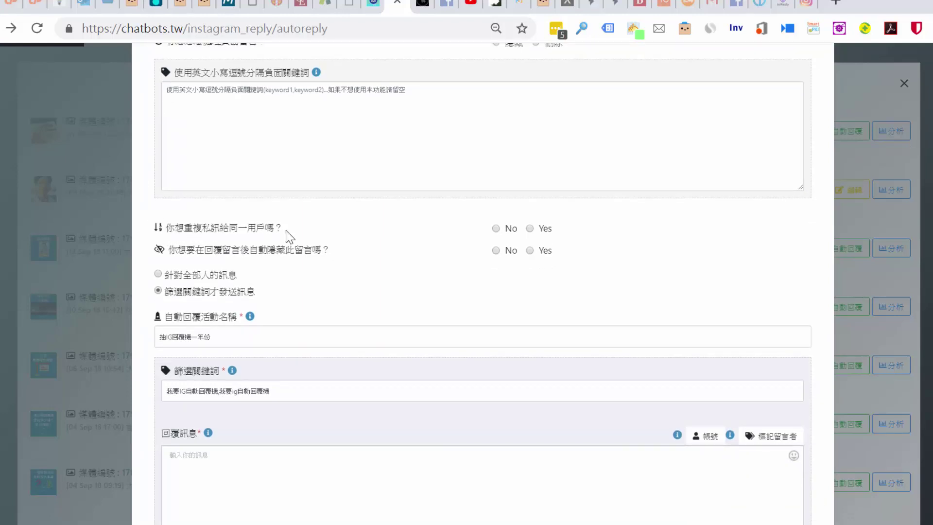
left_click(497, 229)
left_click(530, 250)
left_click(496, 251)
left_click(496, 253)
- View the help for the auto-reply campaign name (自動回覆活動名稱) field
scroll(291, 262, "down", 2)
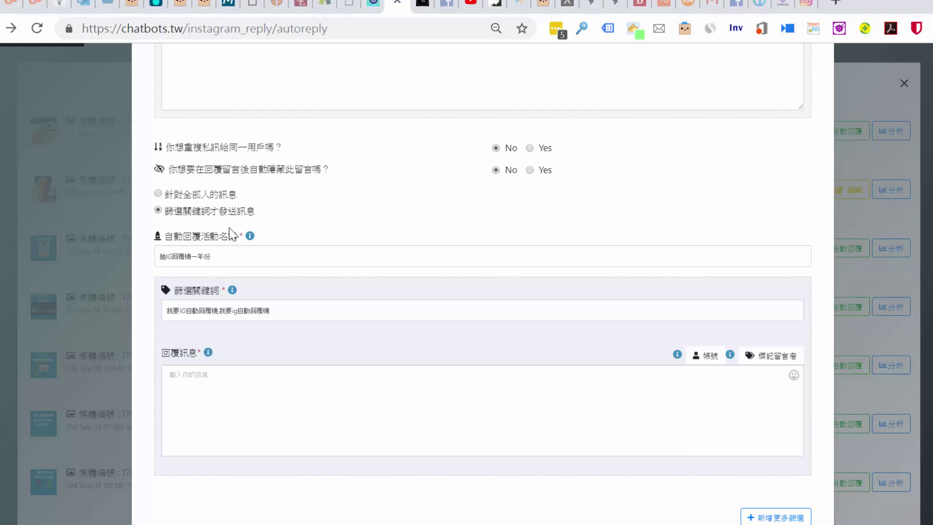
mouse_move(252, 238)
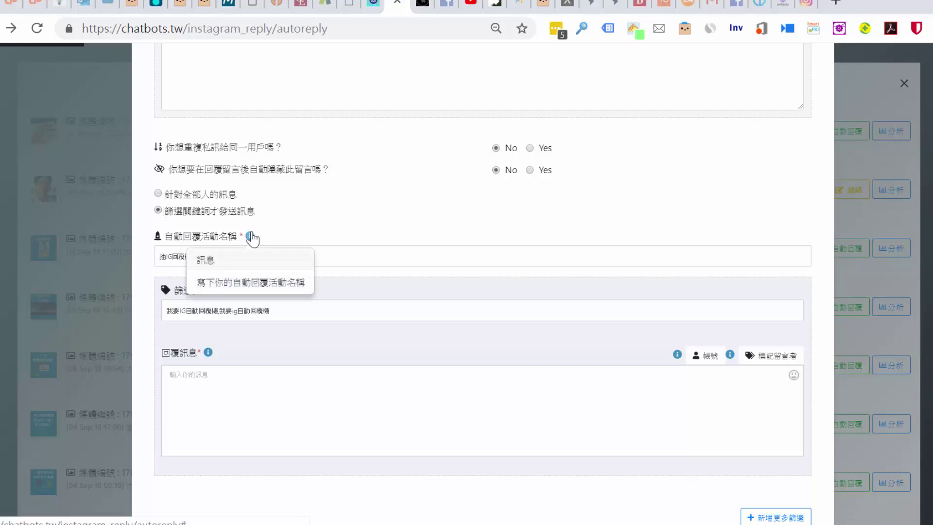
- Review the campaign name entered in the auto-reply campaign name (自動回覆活動名稱) field
left_click(259, 253)
left_click_drag(221, 254, 121, 246)
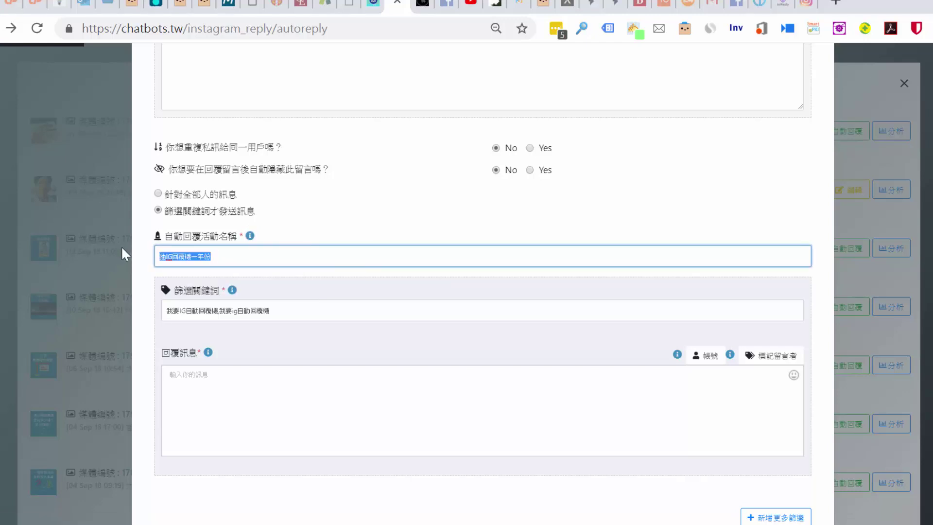
left_click(201, 264)
scroll(165, 291, "down", 2)
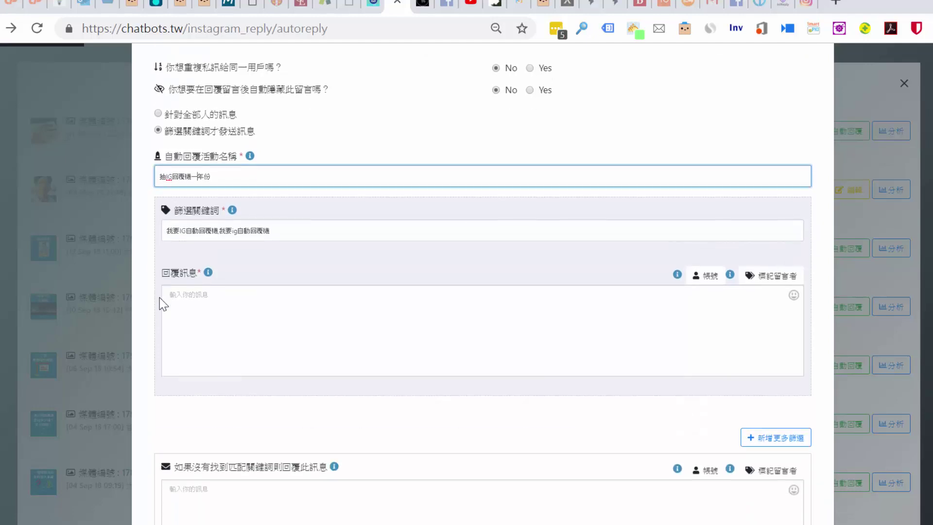
- View the help for the filter keywords (篩選關鍵詞) field and examine its two comma-separated keywords
left_click(233, 210)
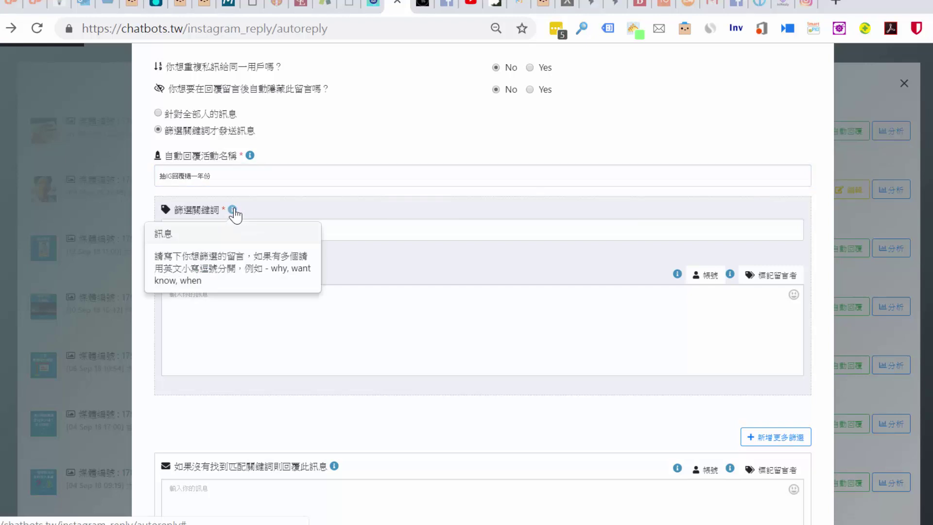
type("我要IG自動回覆機,我要ig自動回覆機")
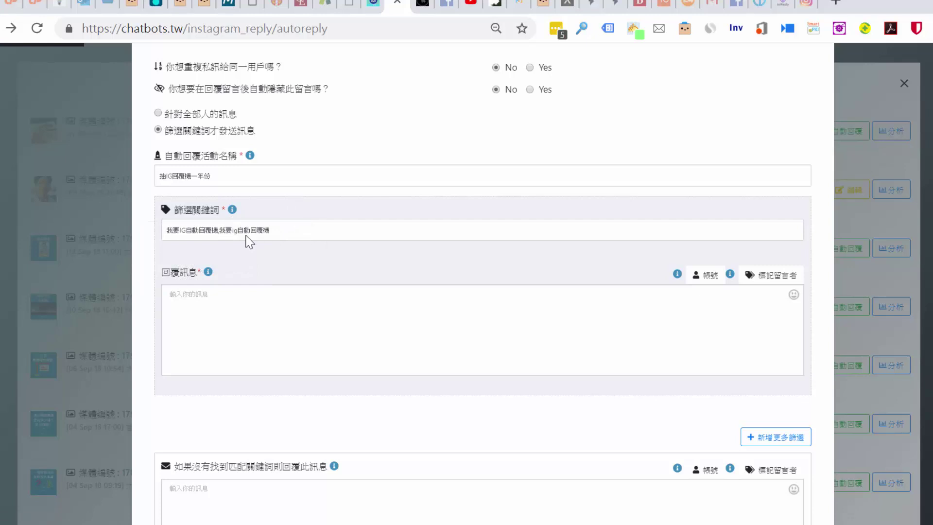
left_click(190, 232)
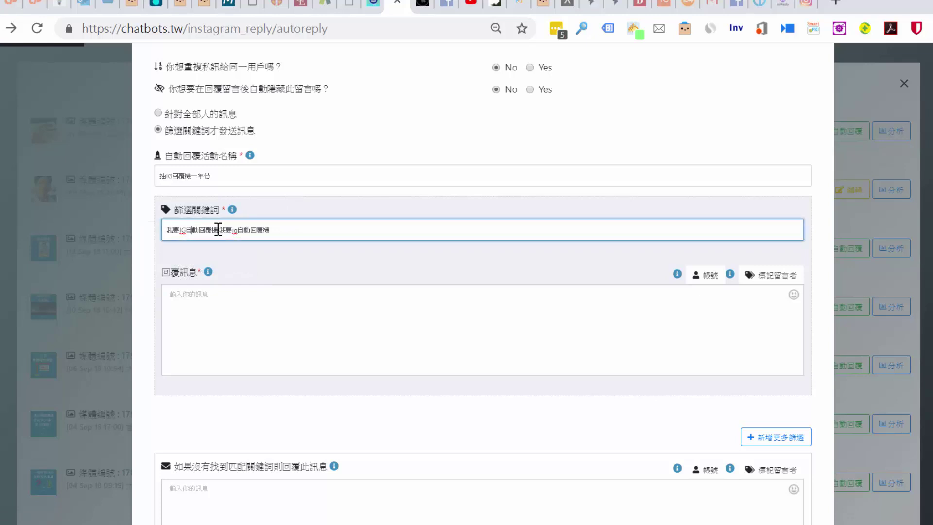
left_click_drag(219, 230, 162, 236)
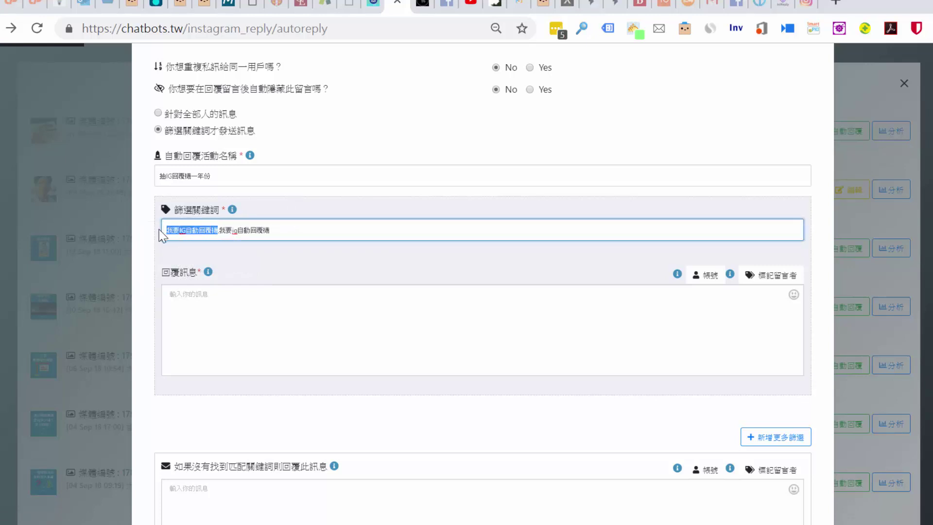
left_click(185, 246)
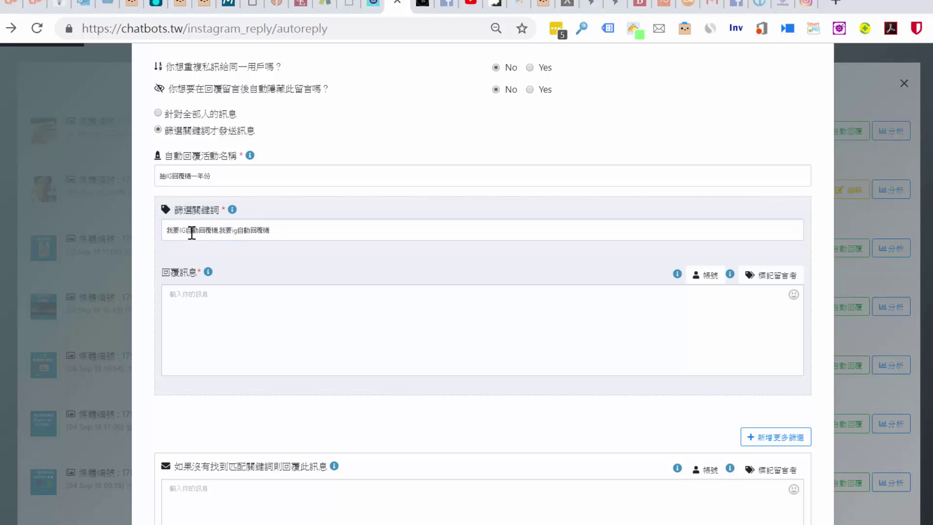
left_click(182, 230)
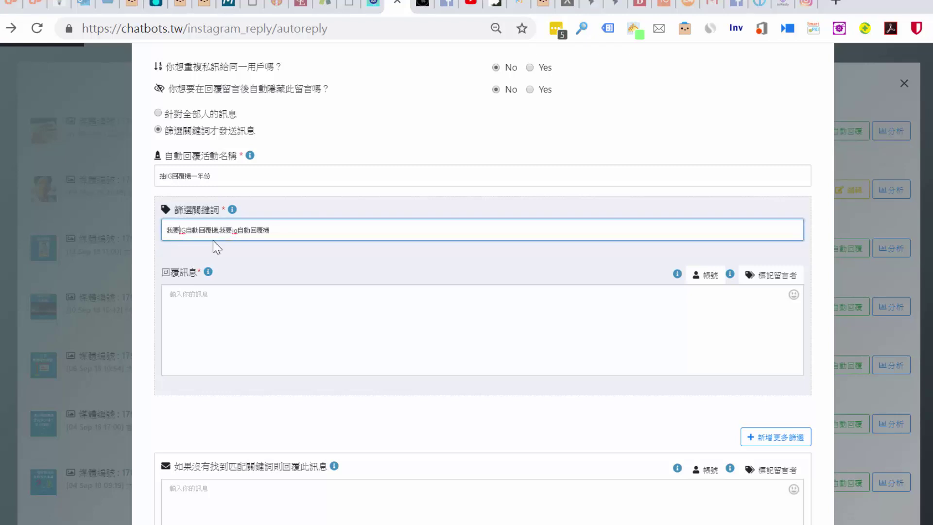
left_click(236, 231)
left_click(221, 231)
left_click(289, 230)
scroll(228, 286, "down", 2)
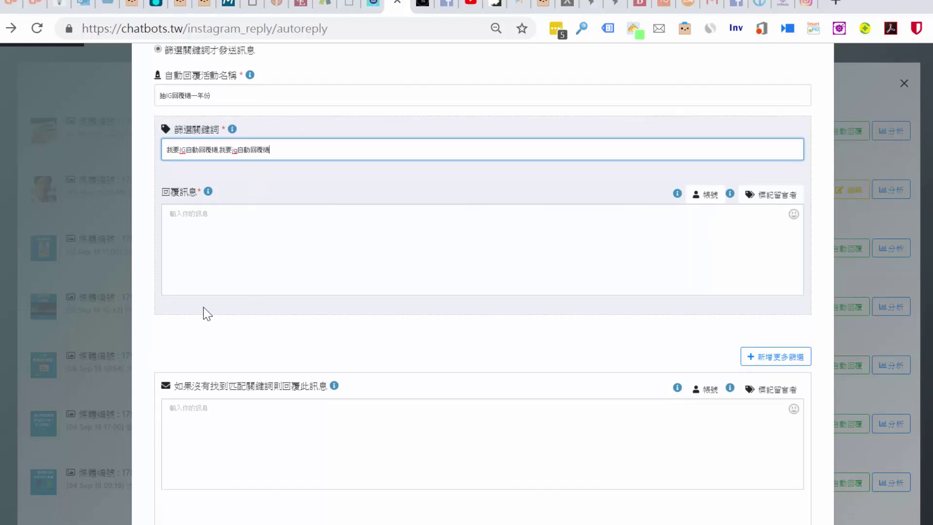
left_click(267, 247)
scroll(268, 246, "up", 8)
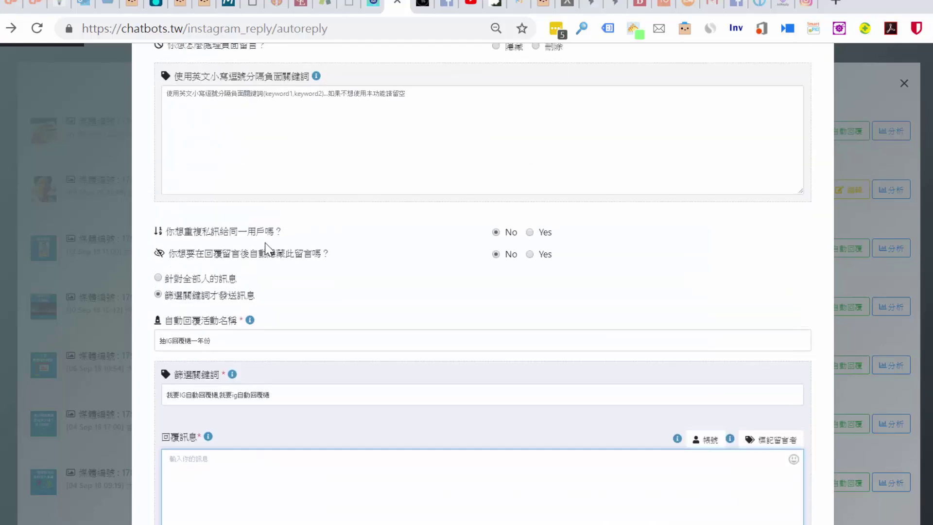
scroll(283, 222, "down", 6)
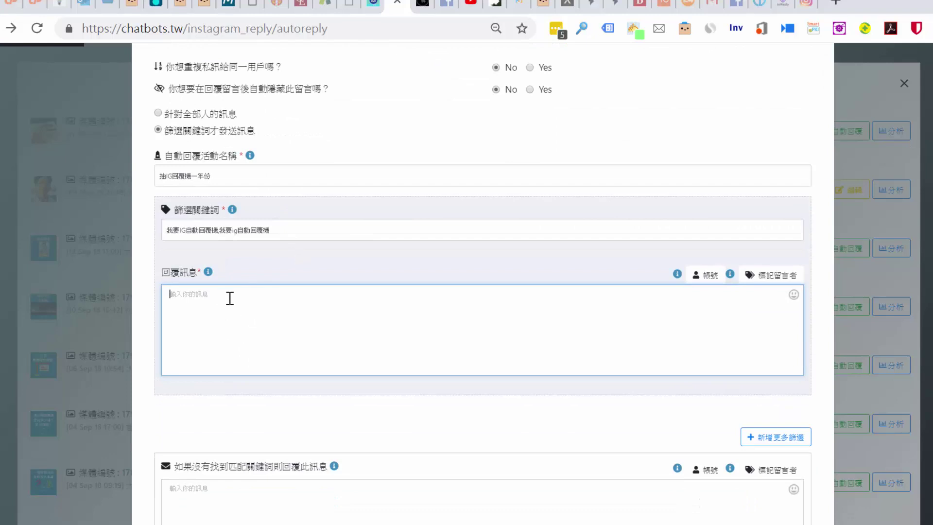
scroll(222, 292, "down", 2)
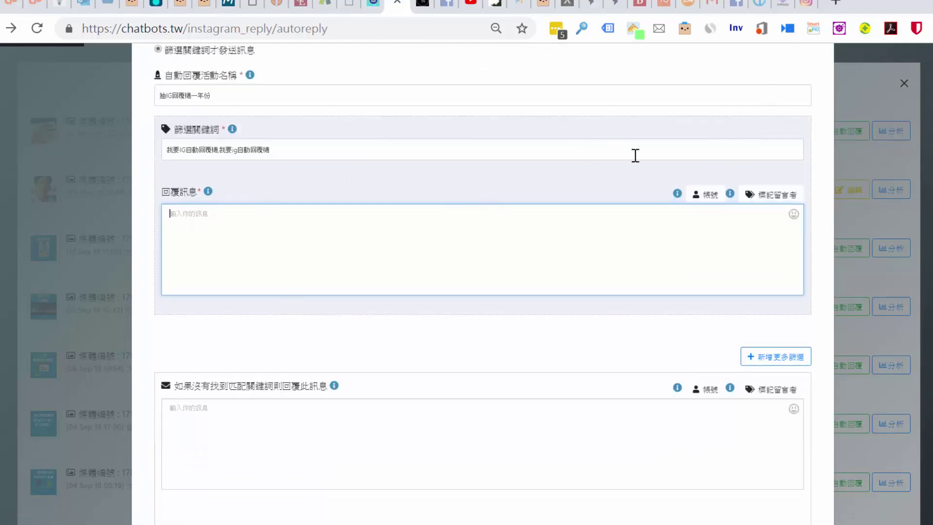
- Close the reply form, open the 08 May 19 post on Instagram and expand the reply under a 我要IG自動回覆機 comment
scroll(757, 175, "up", 8)
left_click(818, 83)
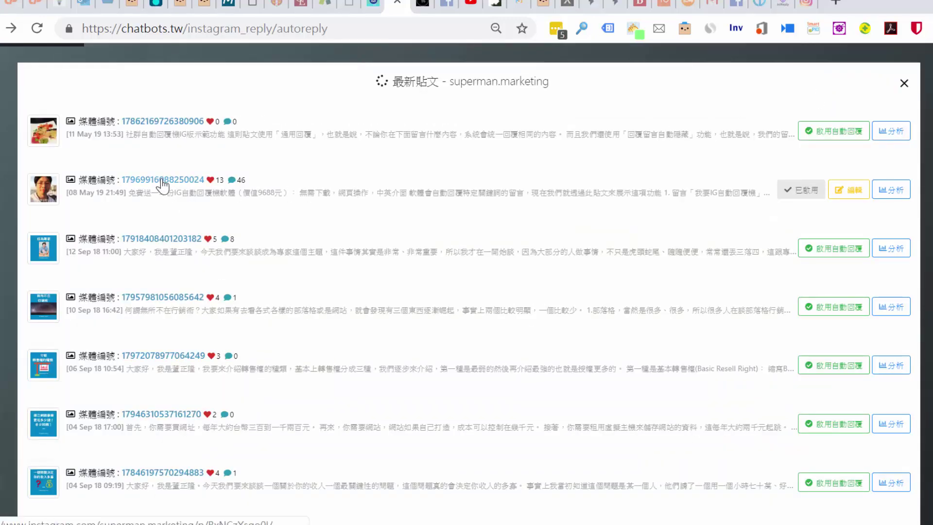
left_click(163, 181)
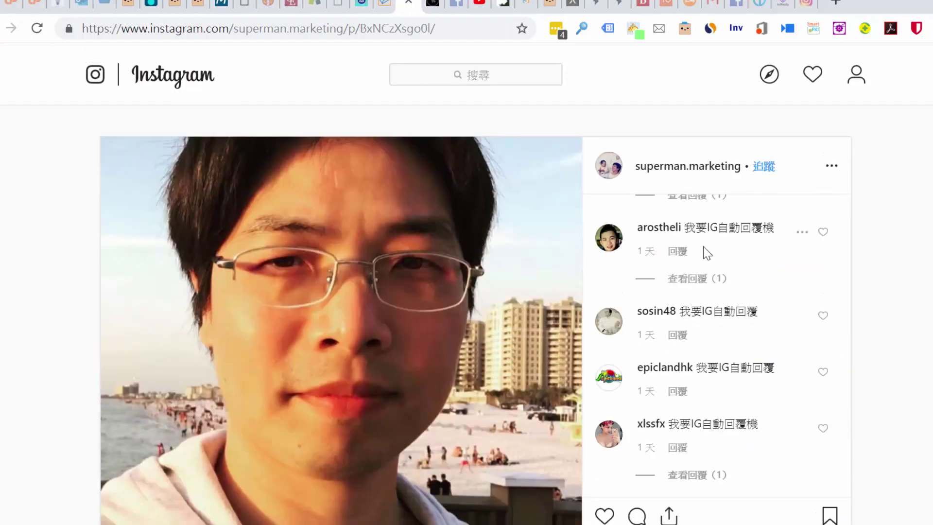
left_click(698, 280)
scroll(768, 289, "down", 2)
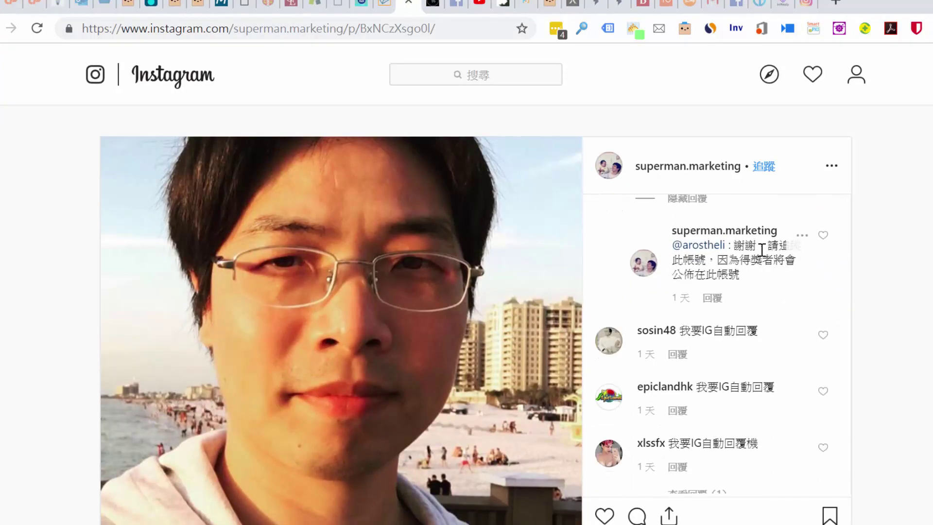
scroll(785, 263, "up", 2)
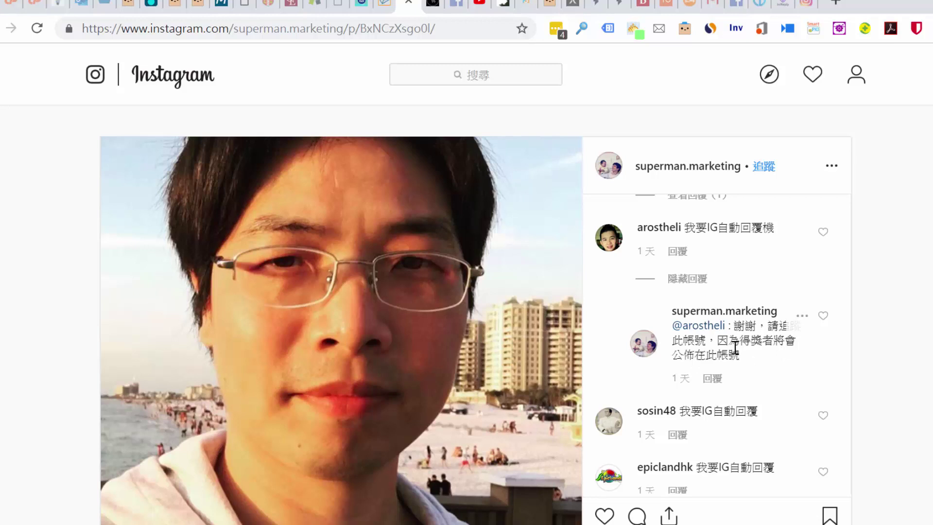
- Return to chatbots.tw and reopen the auto-reply settings of the 08 May 19 post at the reply message (回覆訊息) field
left_click(384, 5)
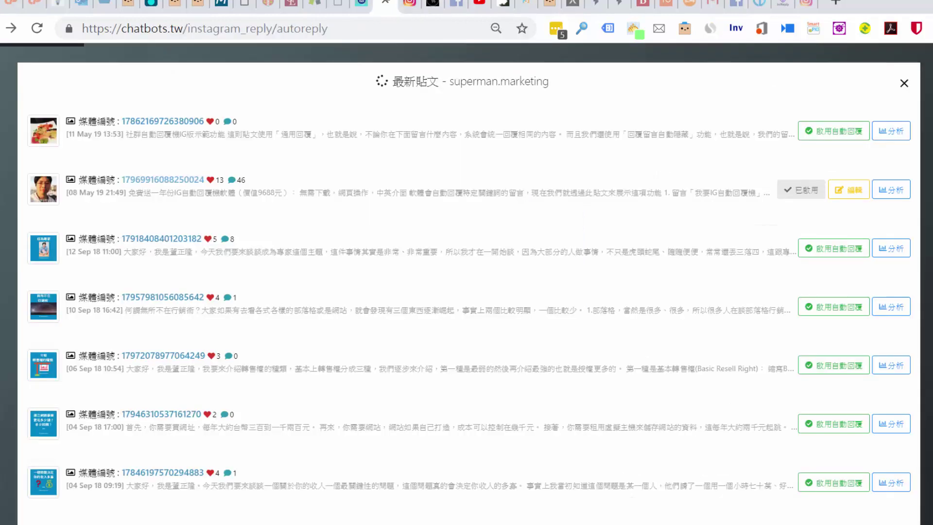
left_click(857, 195)
scroll(262, 224, "down", 5)
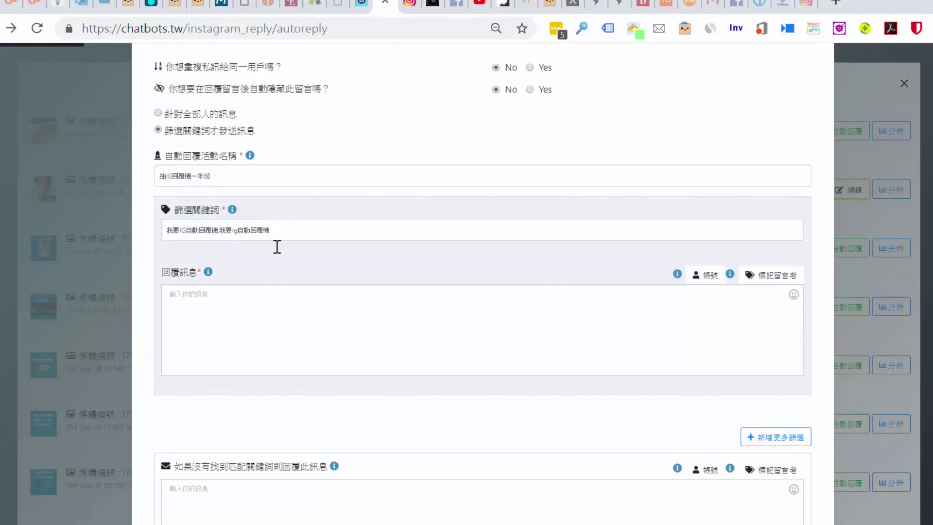
scroll(277, 247, "up", 5)
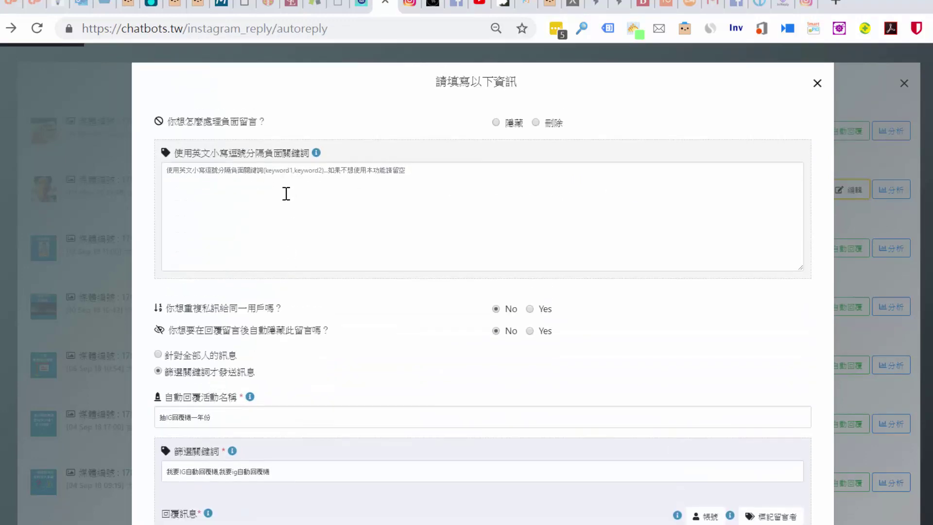
scroll(286, 193, "down", 5)
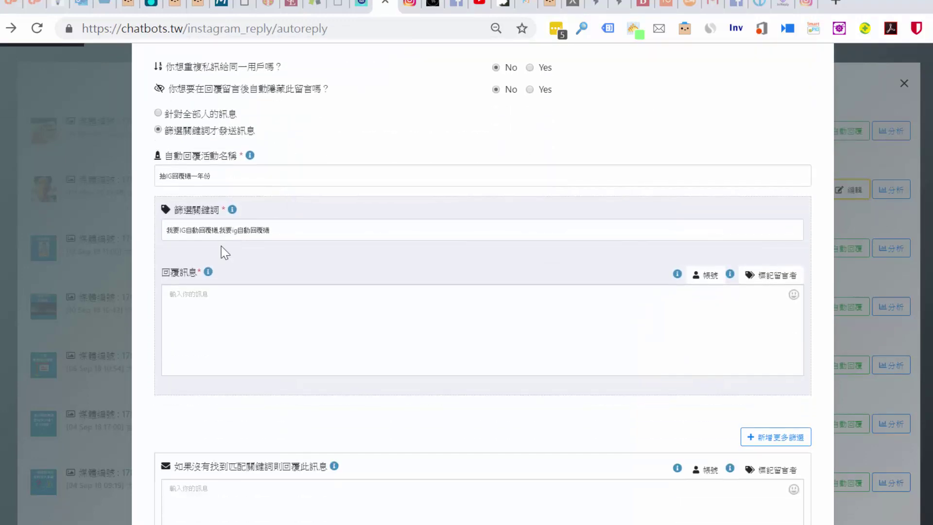
left_click(189, 305)
- Copy 謝謝，請追蹤此帳號，因為得獎者將會公佈在此帳號 from the Instagram reply into the reply message (回覆訊息) field
left_click(410, 4)
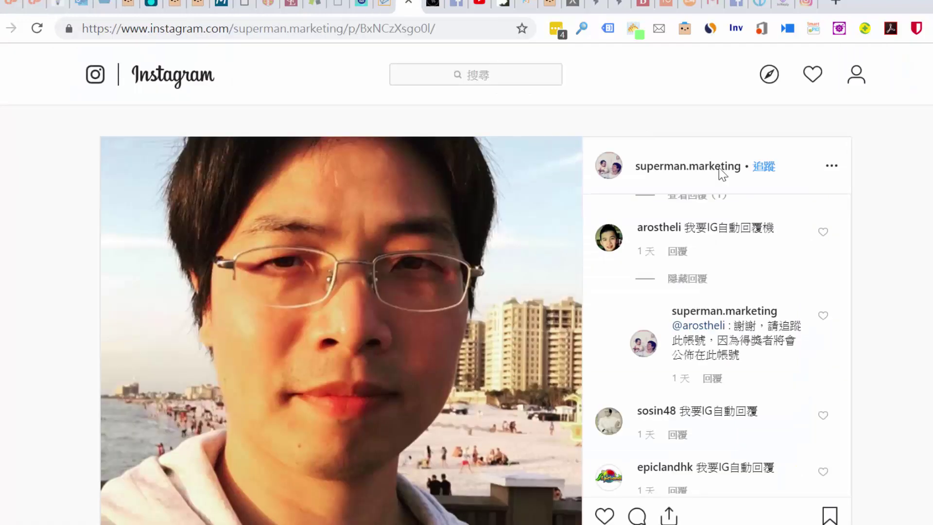
left_click_drag(734, 326, 731, 354)
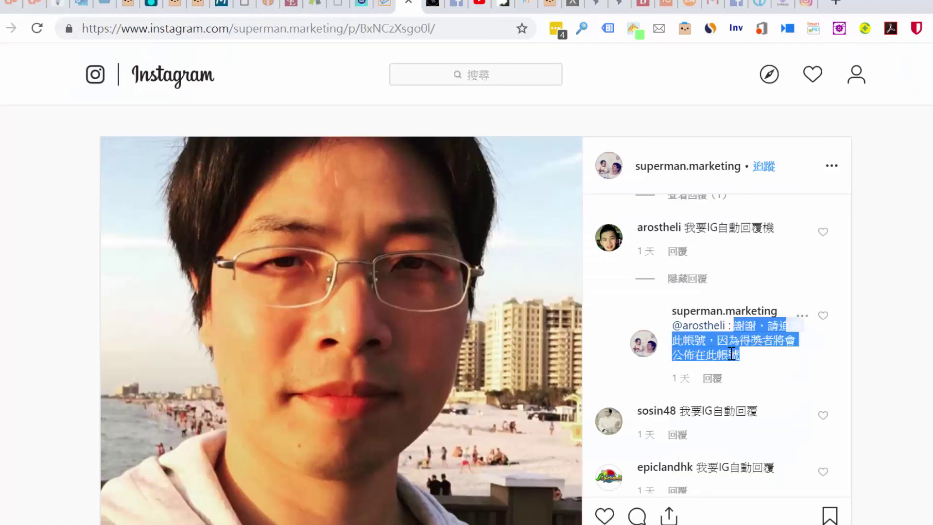
right_click(732, 354)
left_click(705, 363)
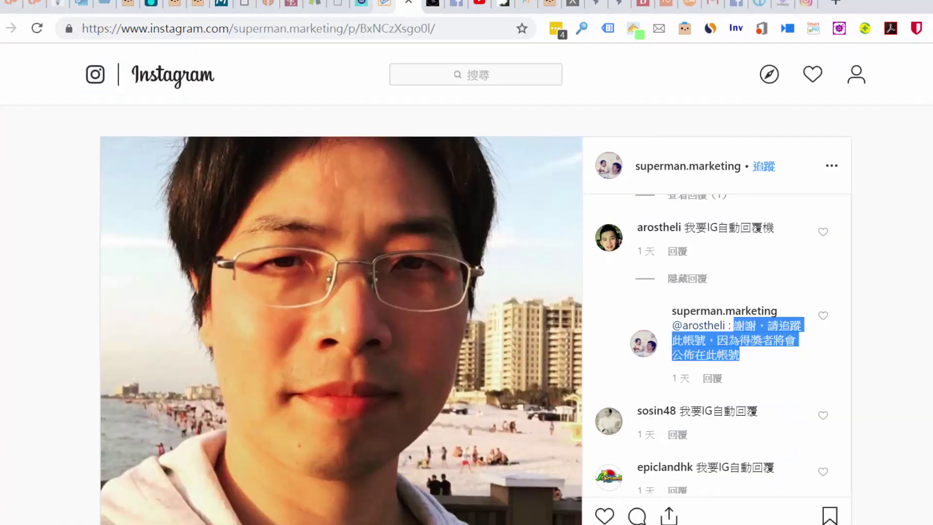
left_click(385, 4)
right_click(190, 309)
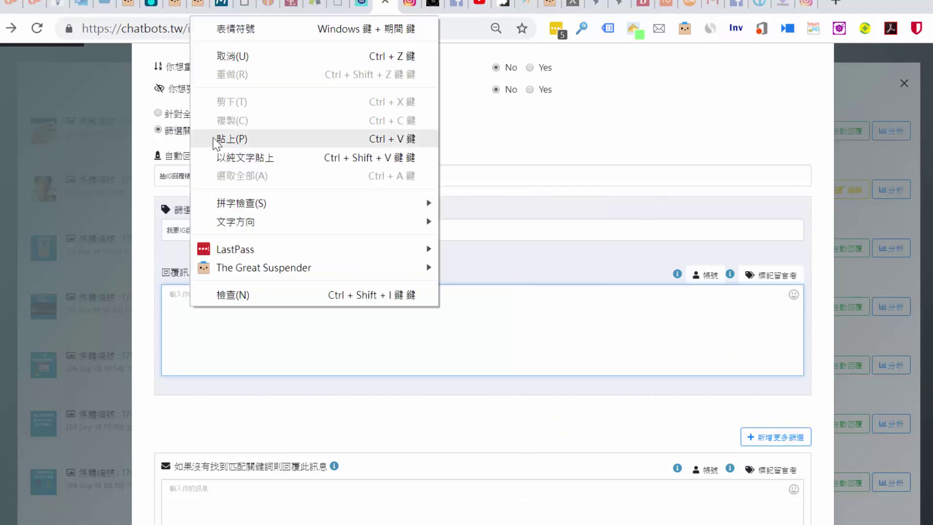
left_click(232, 139)
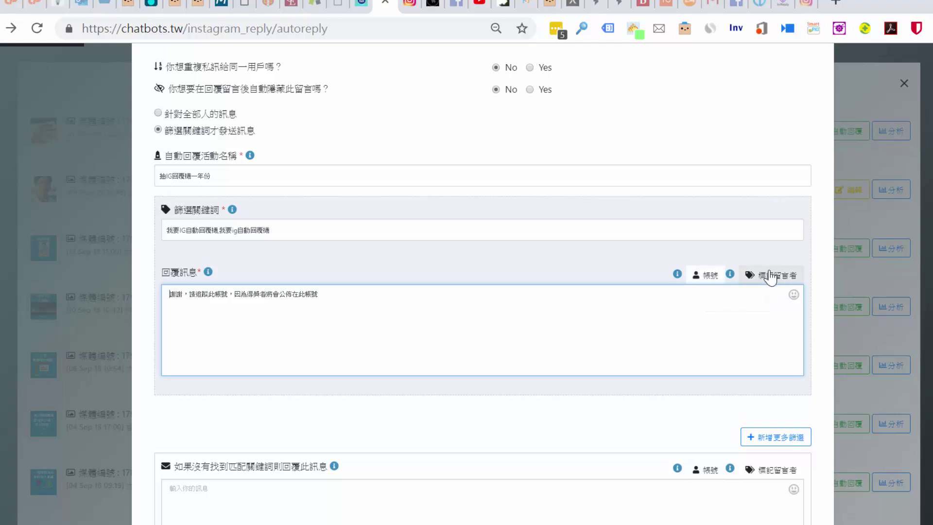
- Insert the commenter account placeholder #LEAD_USER_NAME# at the start of the reply message, followed by a full-width colon
key("ctrl+Tab")
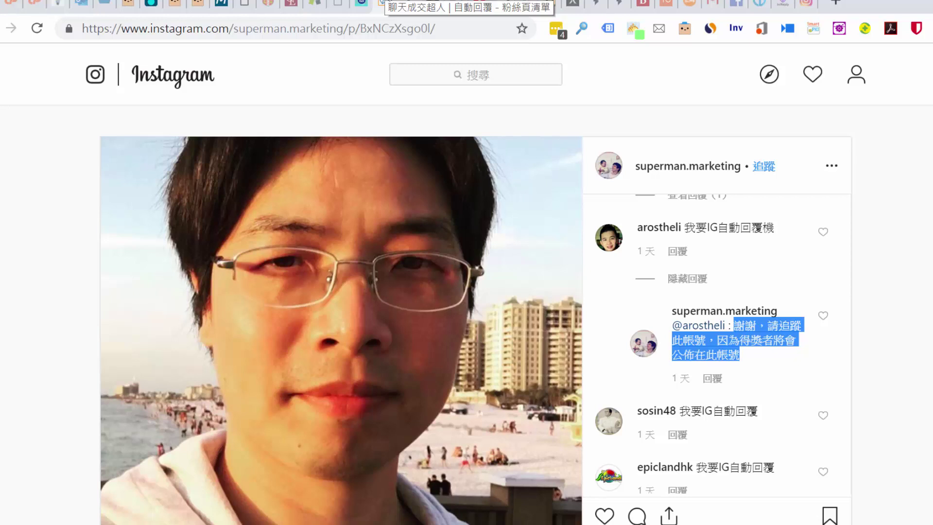
left_click(378, 6)
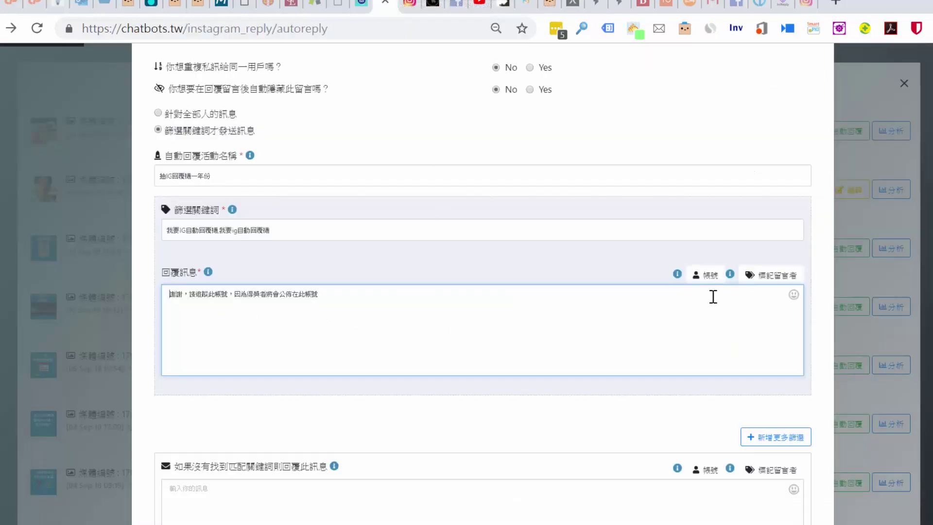
left_click(709, 277)
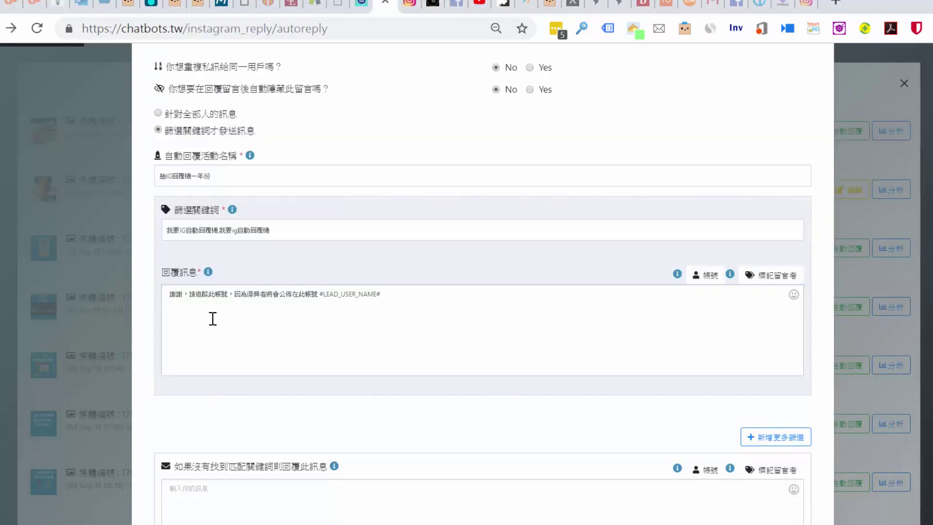
left_click_drag(380, 295, 321, 290)
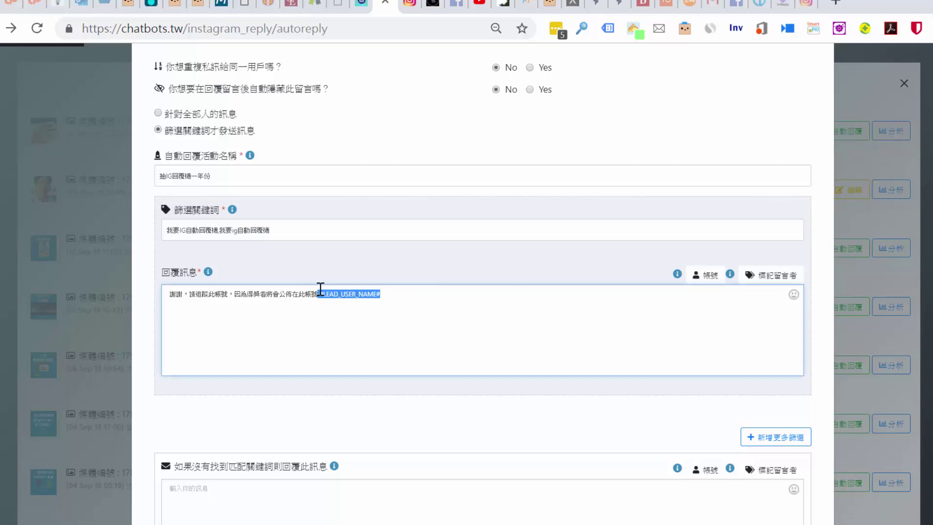
key("BackSpace")
left_click(169, 295)
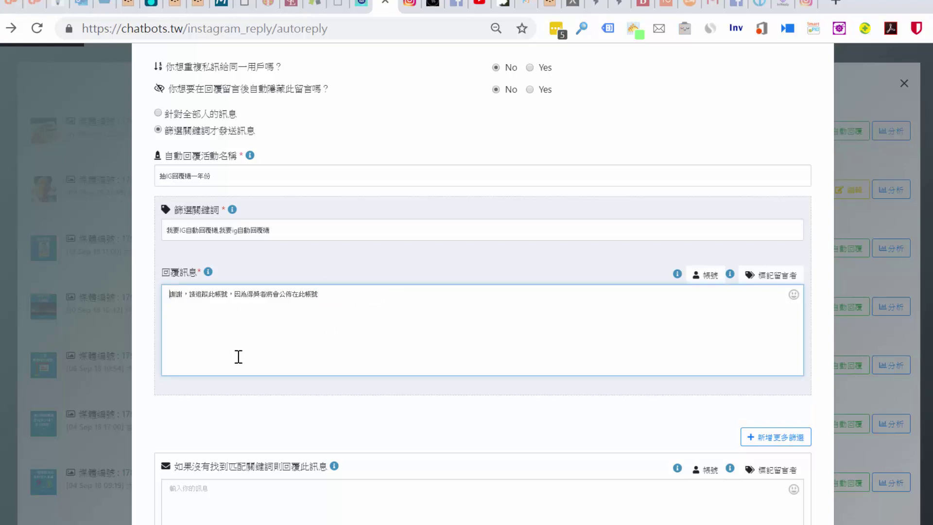
key("ctrl+v")
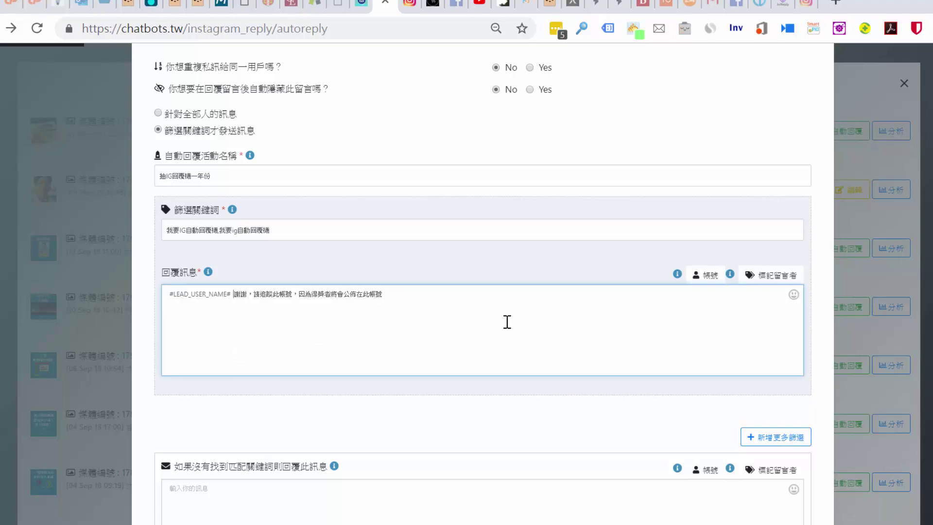
type("：")
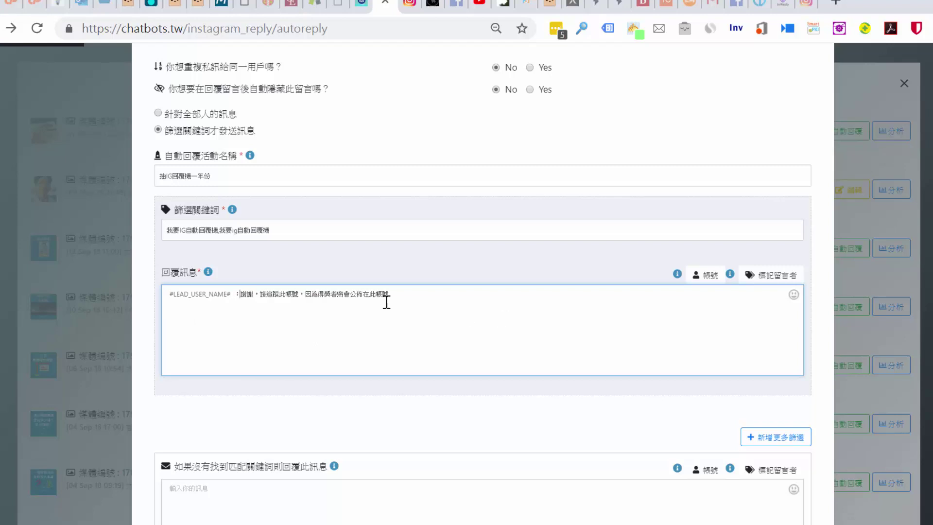
- Compare the drafted reply with the published Instagram reply and return to the end of the reply message text
left_click(410, 4)
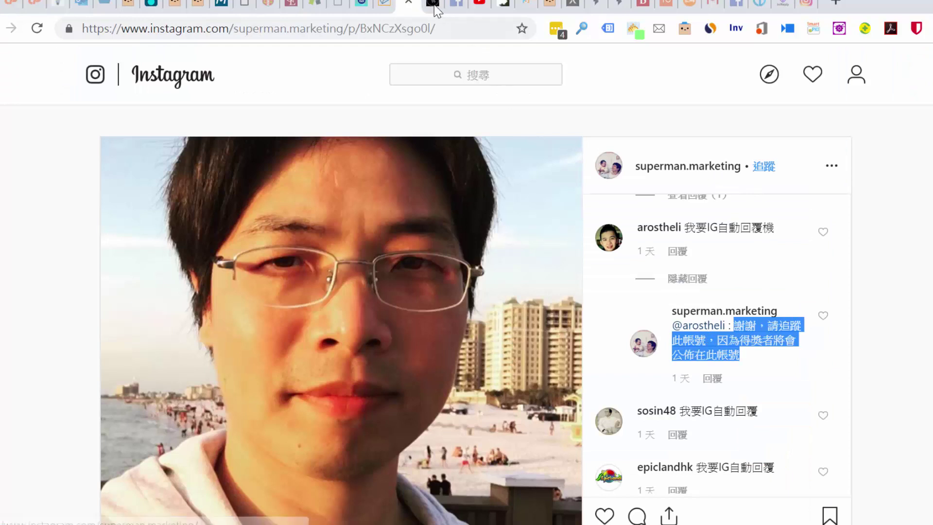
left_click(385, 4)
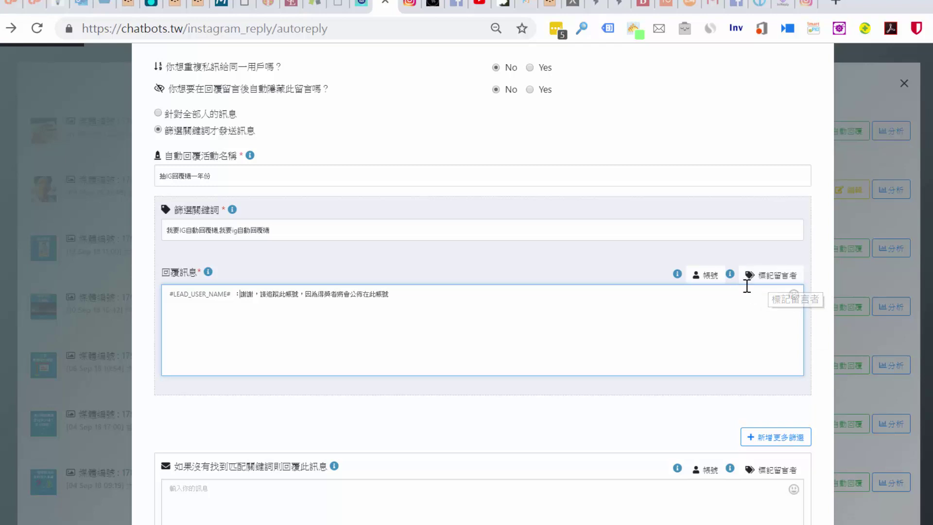
left_click(439, 291)
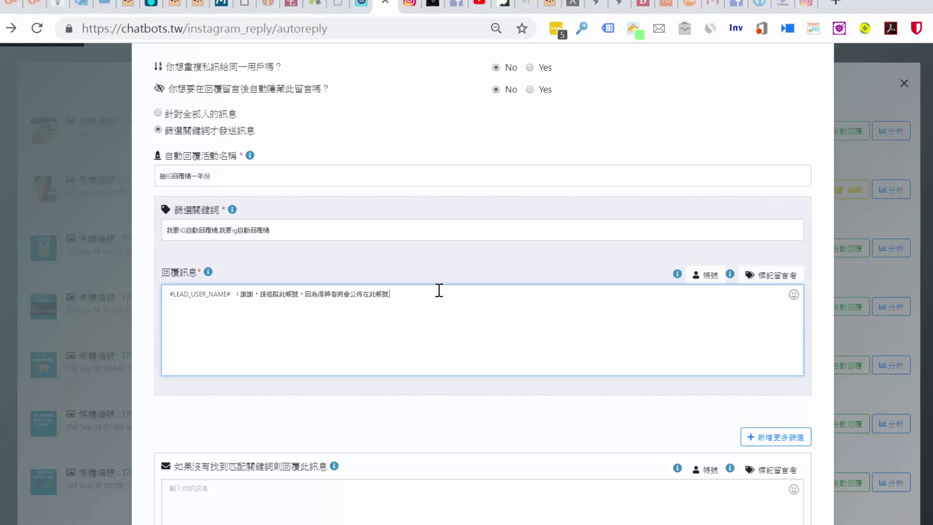
- Browse the emoji picker of the reply message (回覆訊息) field and close it without inserting an emoji
left_click(794, 295)
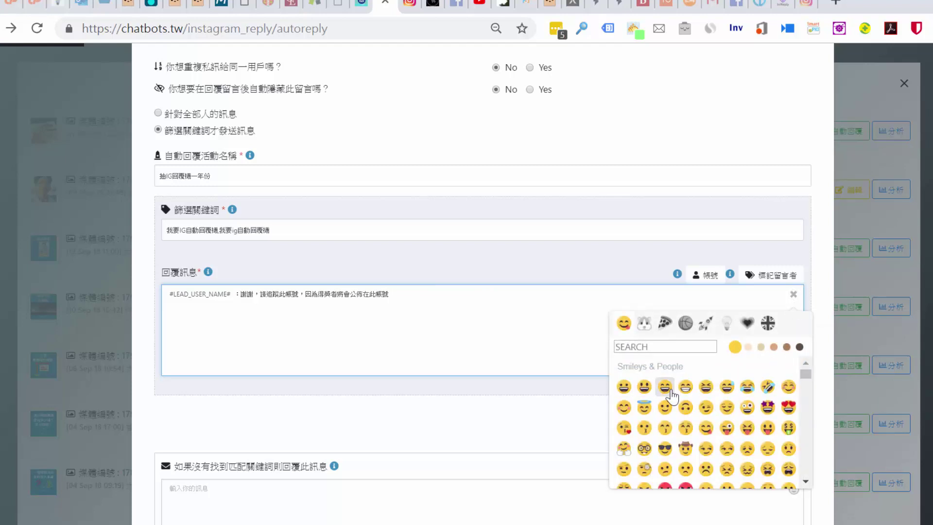
scroll(686, 398, "down", 1)
scroll(685, 414, "down", 2)
scroll(681, 399, "up", 3)
left_click(444, 388)
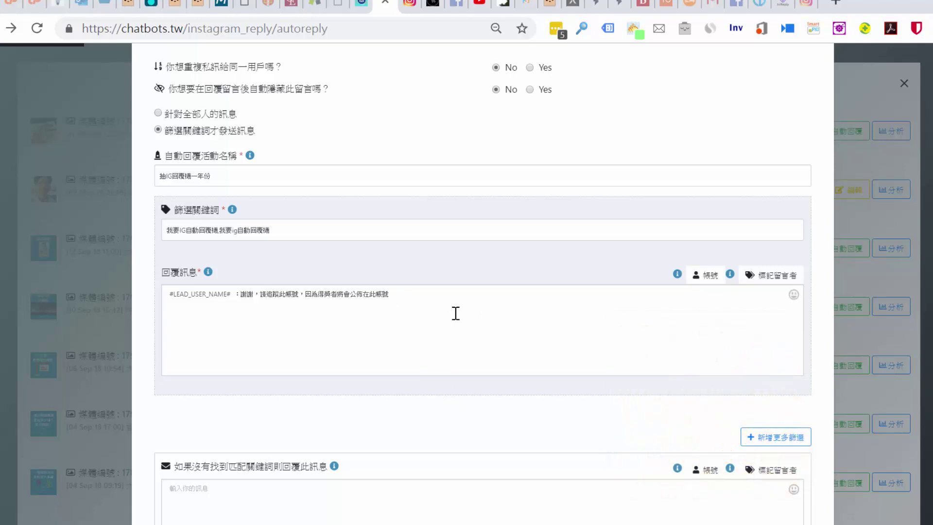
- Read the help for the no-keyword-match reply (如果沒有找到匹配關鍵詞則回覆此訊息) and place the cursor in its message field
scroll(361, 319, "down", 2)
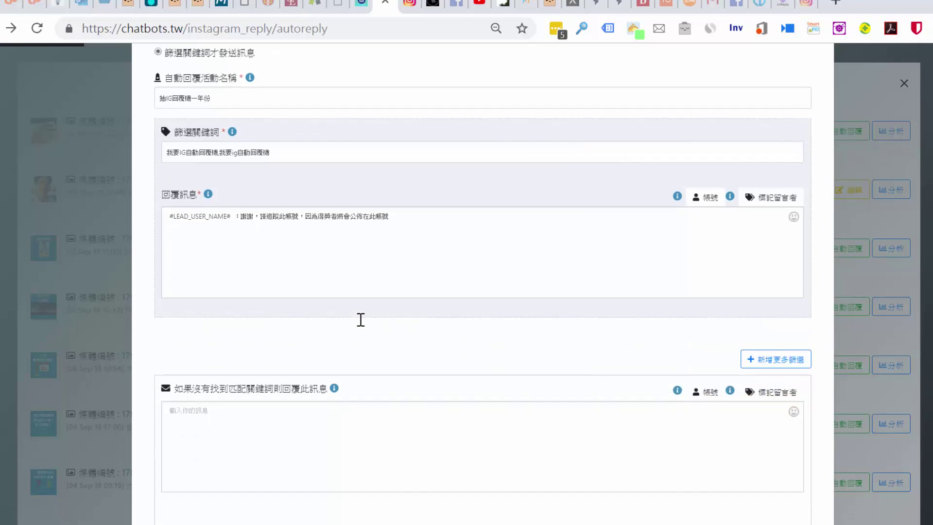
scroll(350, 272, "down", 2)
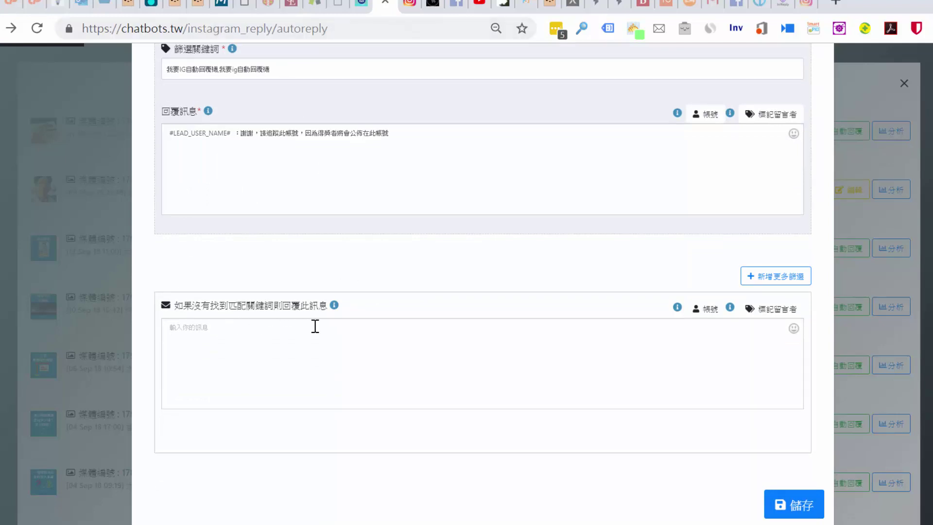
mouse_move(335, 306)
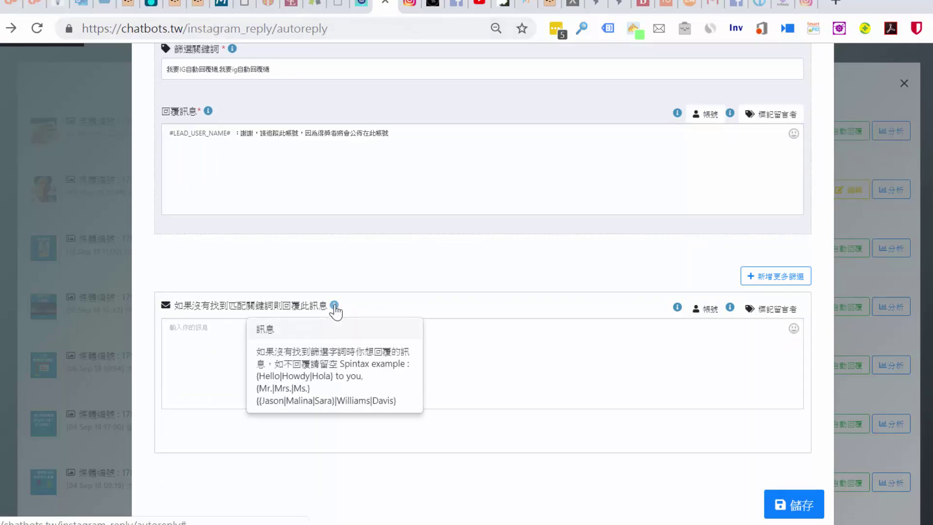
left_click(227, 362)
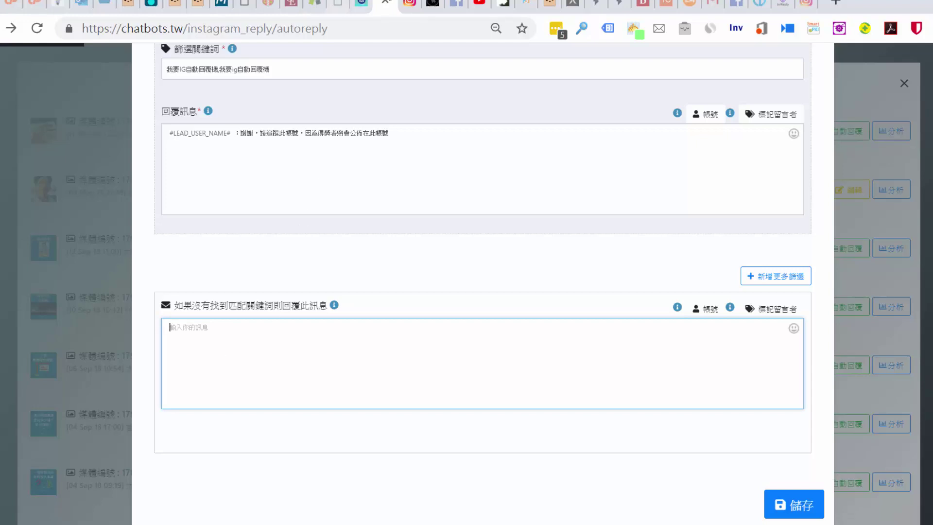
- Switch to the superman.marketing Instagram post and check which of the latest comments received an automatic reply
left_click(410, 5)
scroll(775, 282, "down", 2)
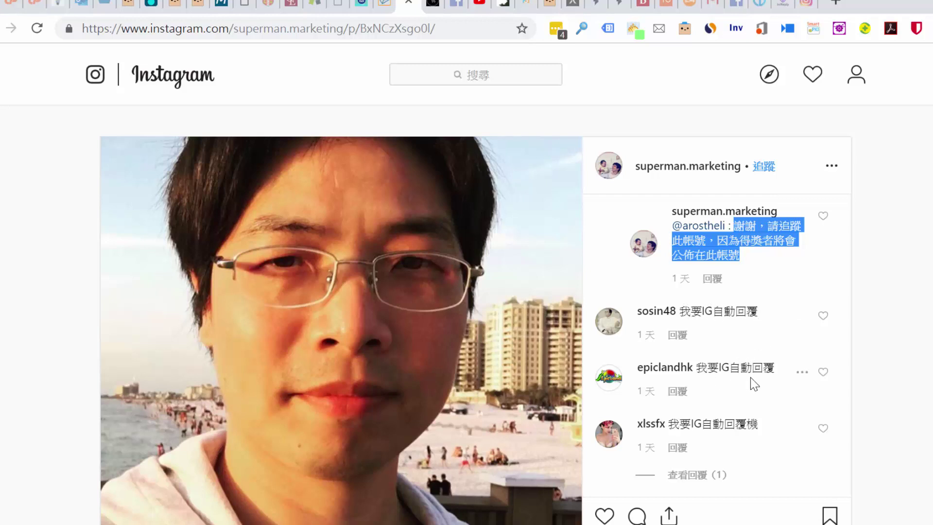
scroll(767, 369, "down", 2)
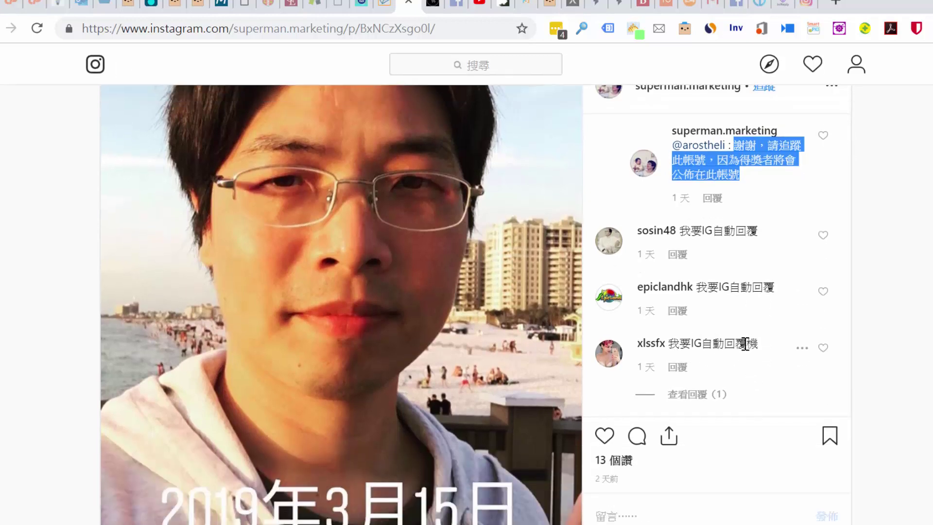
left_click(695, 395)
scroll(696, 401, "down", 2)
left_click(685, 314)
scroll(735, 267, "down", 3)
scroll(734, 263, "up", 2)
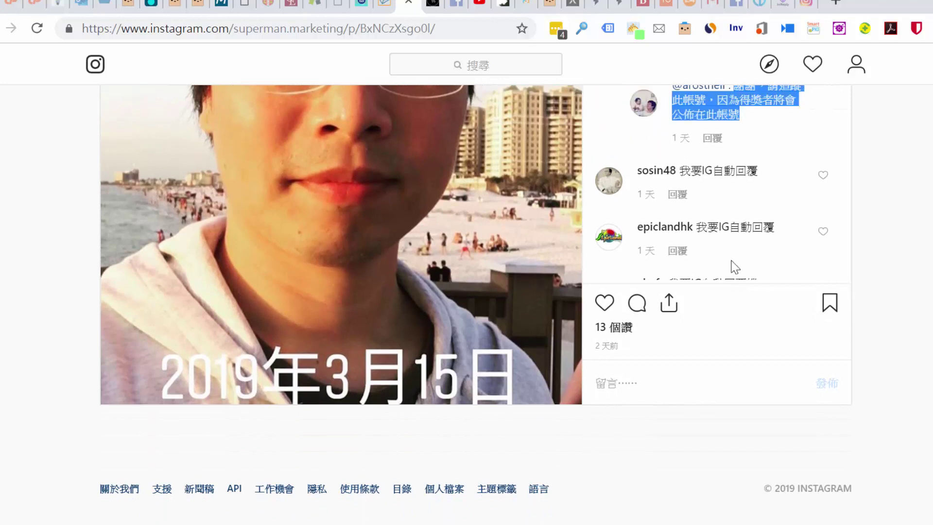
- Examine the comments from the post caption to the newest one, comparing their keyword wording with the replies received
scroll(764, 334, "up", 2)
scroll(719, 297, "up", 5)
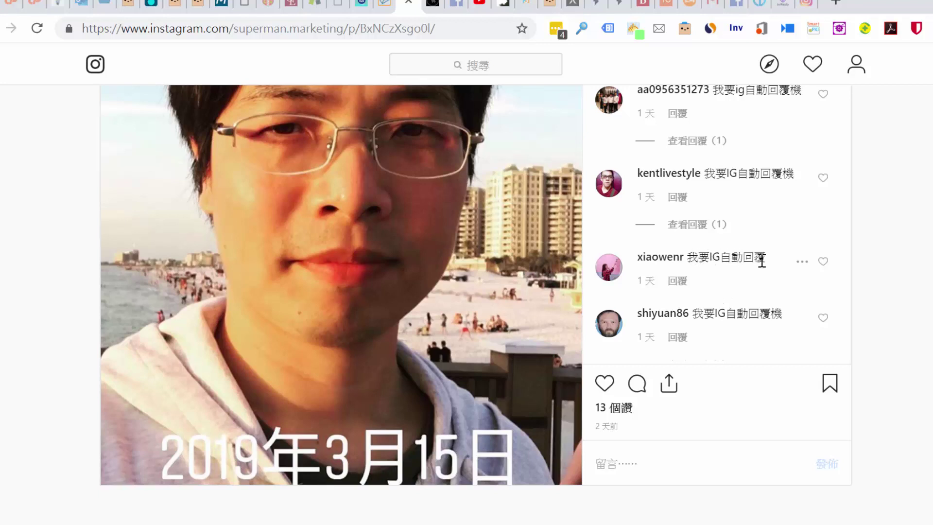
scroll(746, 293, "up", 2)
scroll(747, 293, "up", 8)
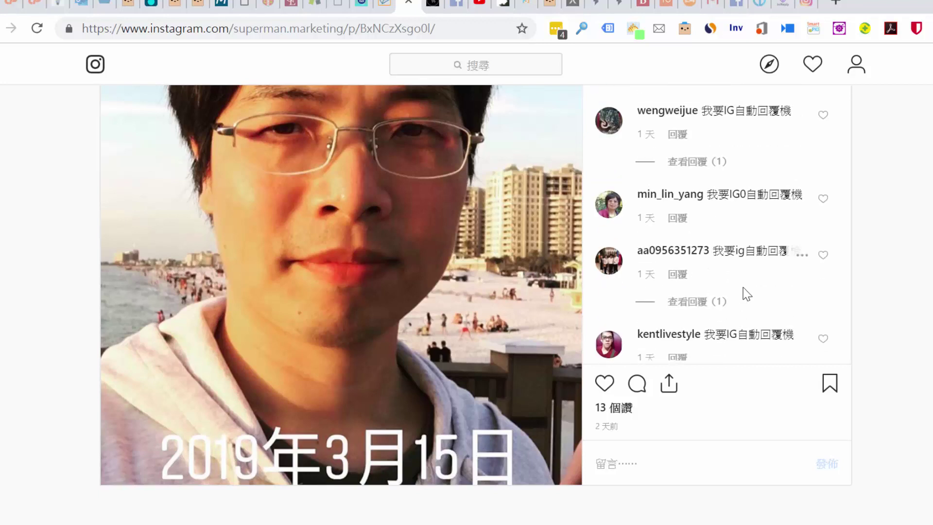
scroll(747, 292, "up", 1)
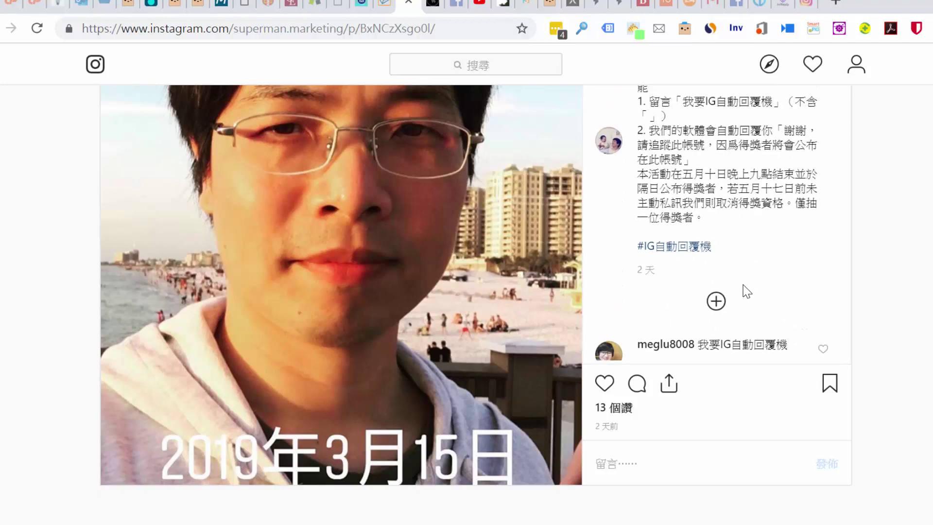
scroll(746, 292, "down", 8)
scroll(746, 290, "down", 4)
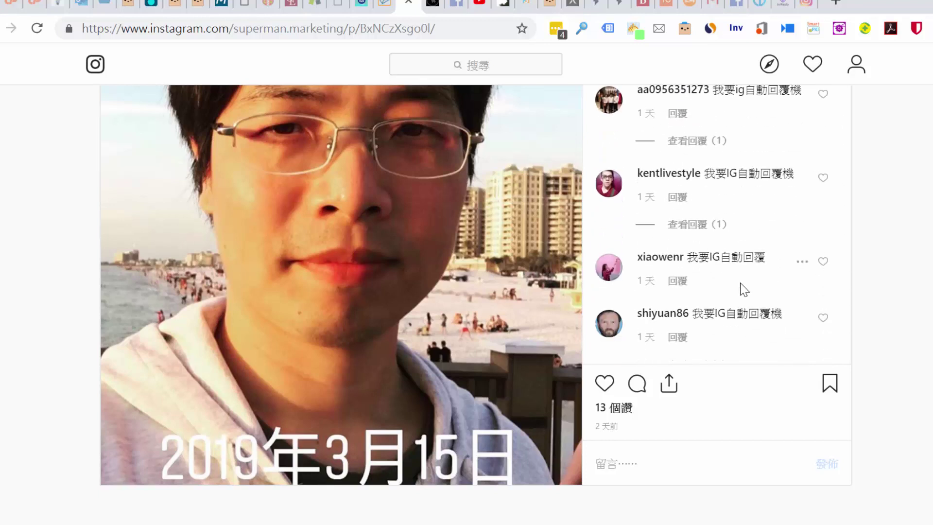
scroll(744, 289, "up", 4)
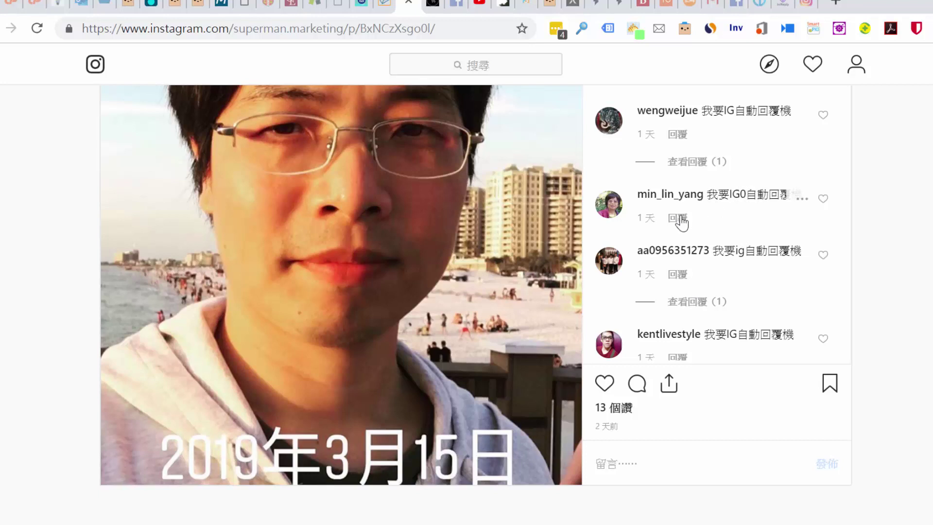
scroll(682, 218, "down", 12)
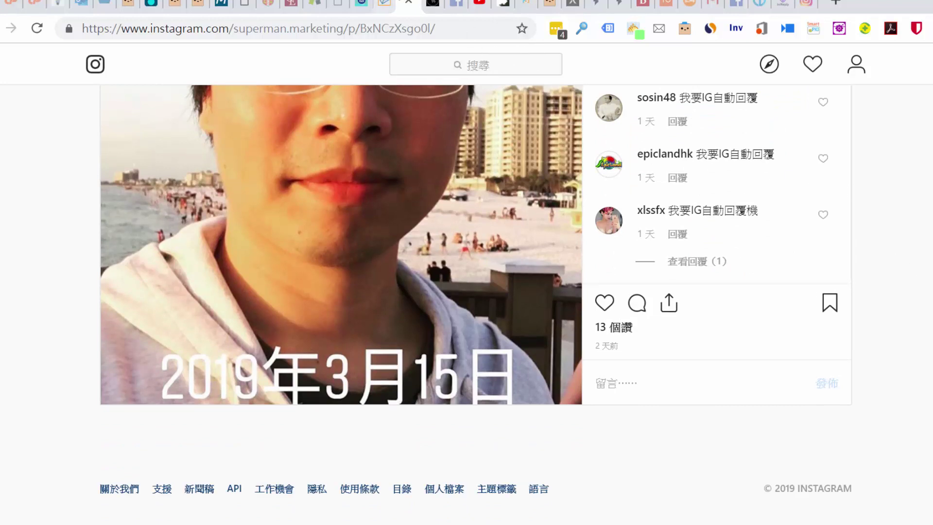
- Return to chatbots.tw and review the filter keywords, the reply message and the no-match reply field
left_click(372, 5)
scroll(330, 211, "up", 2)
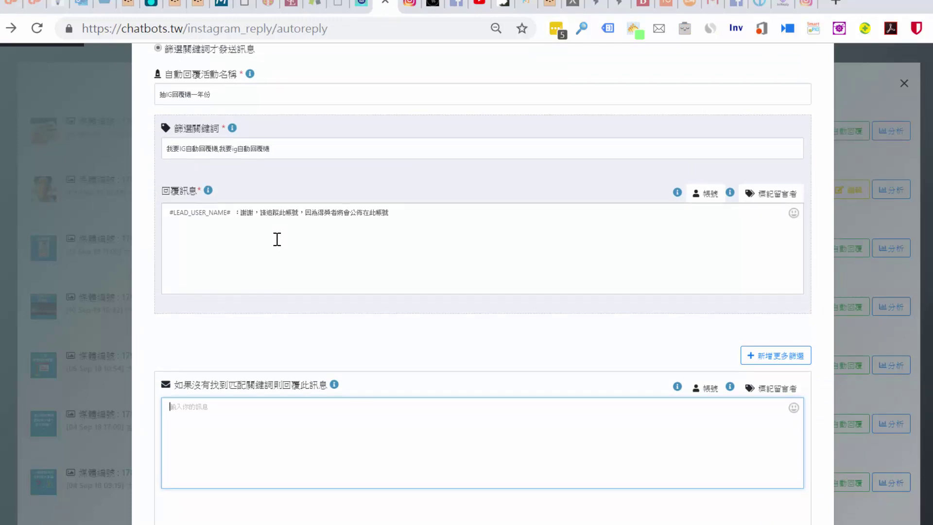
scroll(277, 239, "down", 2)
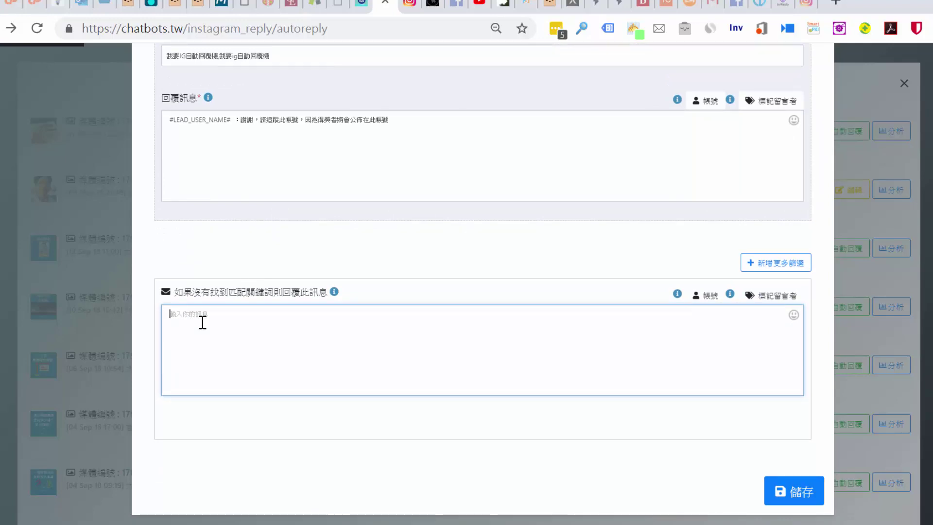
scroll(273, 370, "up", 5)
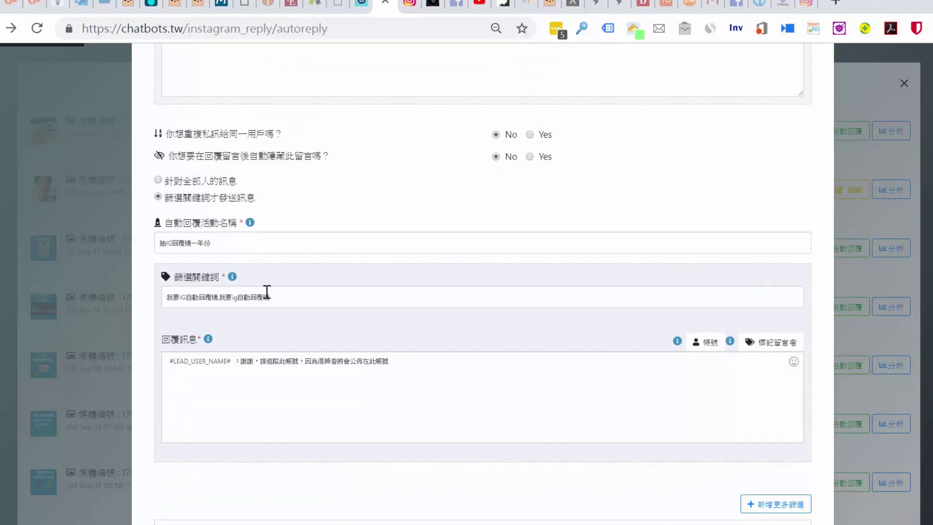
- Copy the whole reply message text, clear the 回覆訊息 field and paste the same text back
triple_click(383, 363)
key("ctrl+c")
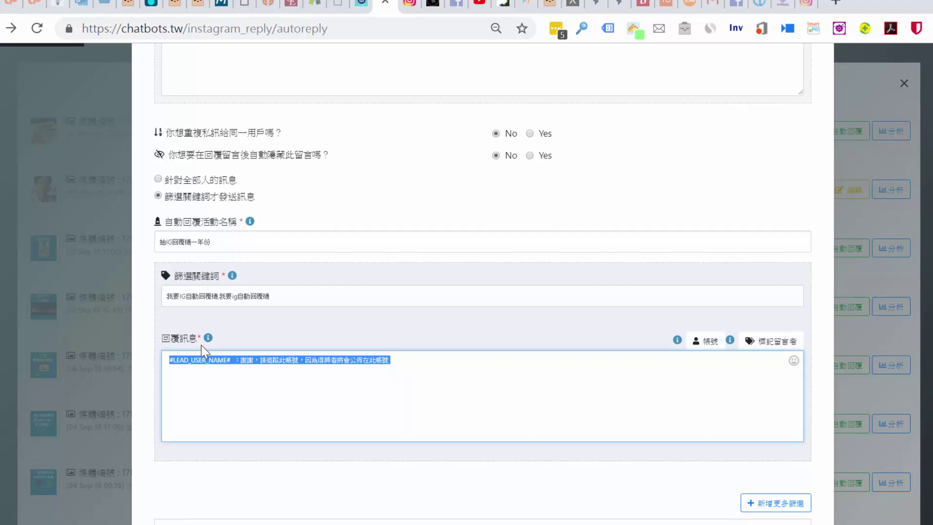
scroll(201, 345, "down", 2)
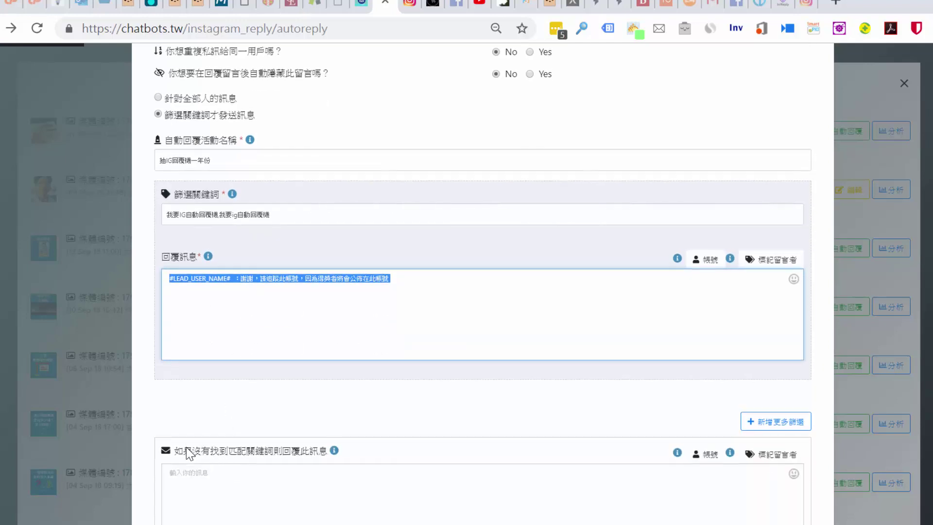
scroll(187, 452, "down", 2)
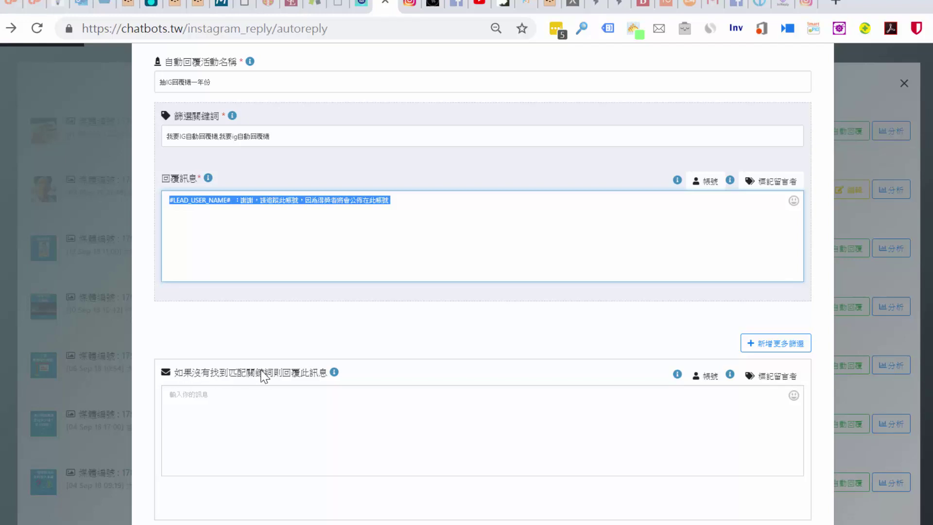
scroll(253, 384, "up", 2)
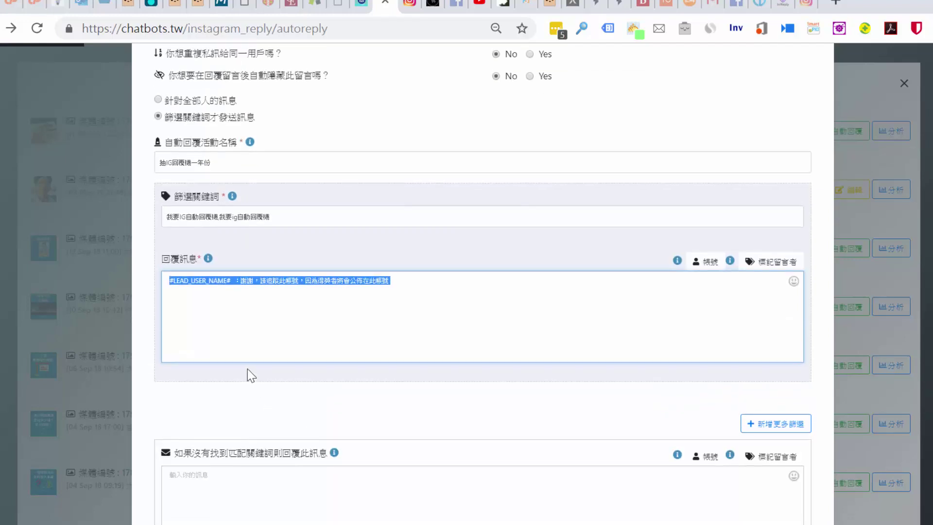
scroll(188, 204, "up", 2)
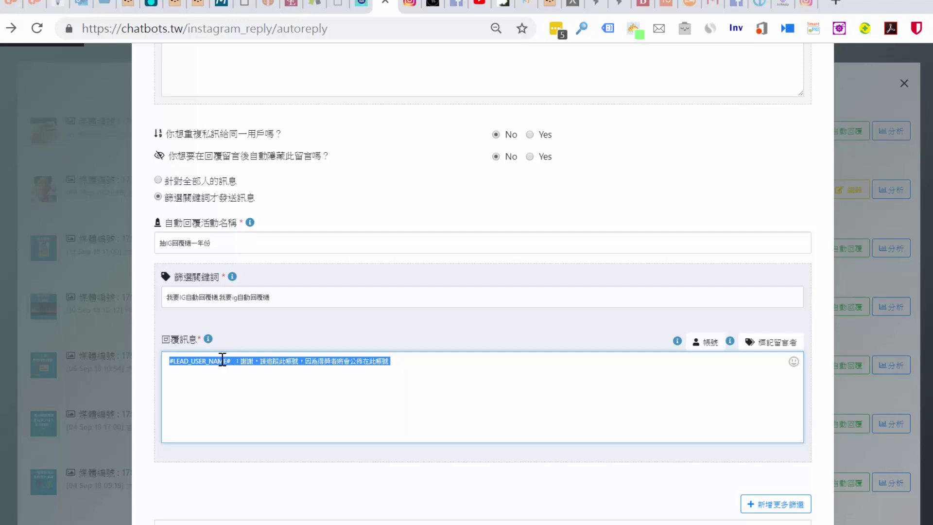
key("BackSpace")
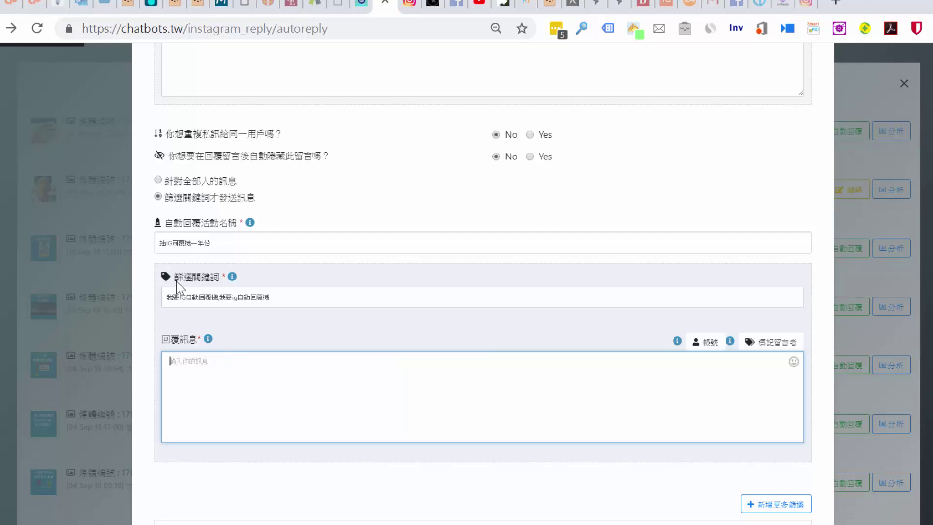
key("ctrl+v")
- Preview the reply-to-everyone option (針對全部人的訊息), reselect keyword filtering (篩選關鍵詞才發送訊息) and review its fields
left_click(159, 180)
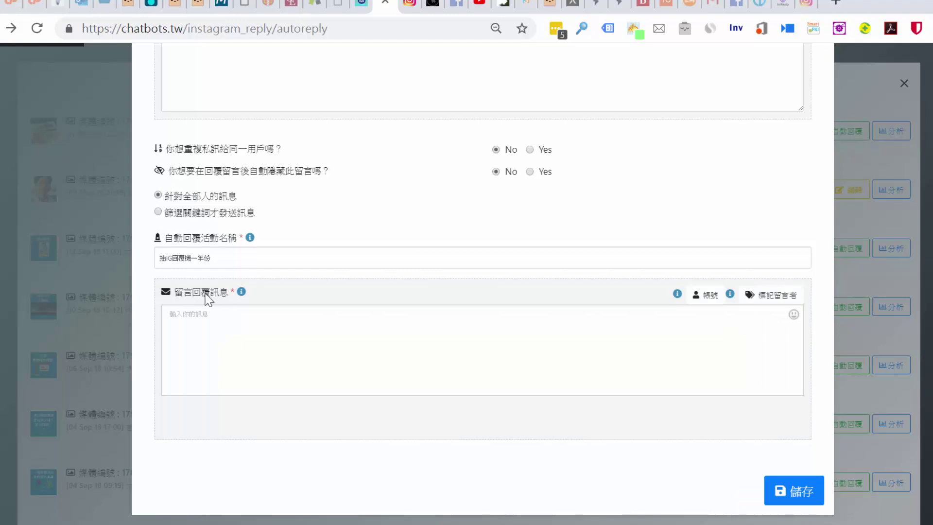
left_click(158, 213)
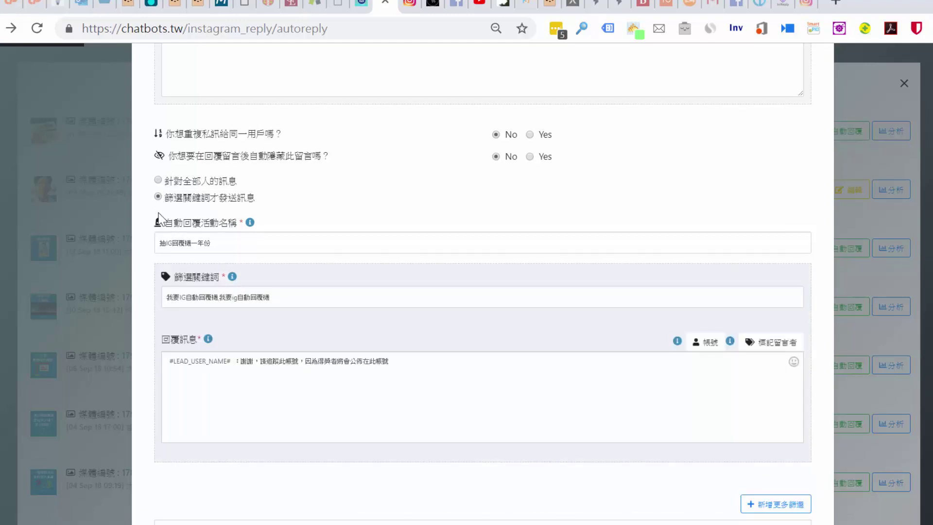
scroll(274, 215, "down", 2)
scroll(229, 369, "down", 3)
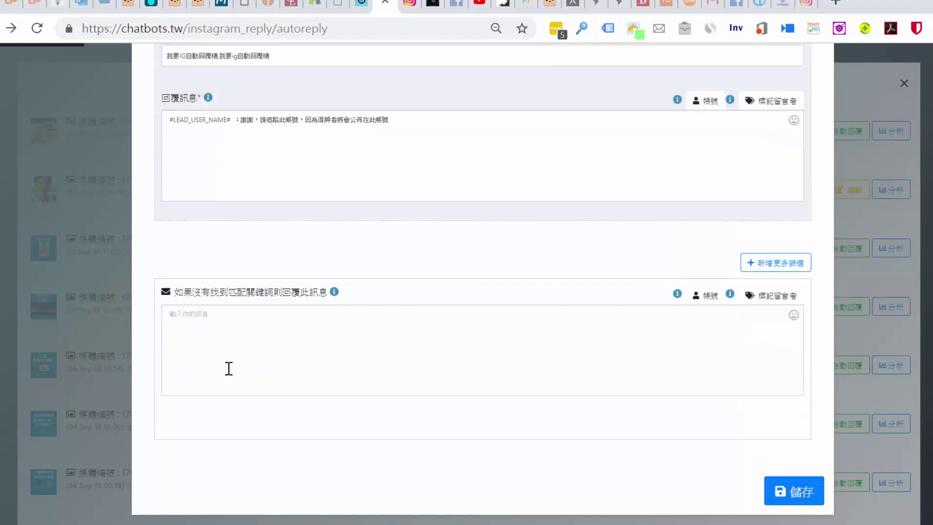
scroll(340, 318, "up", 6)
scroll(458, 297, "down", 5)
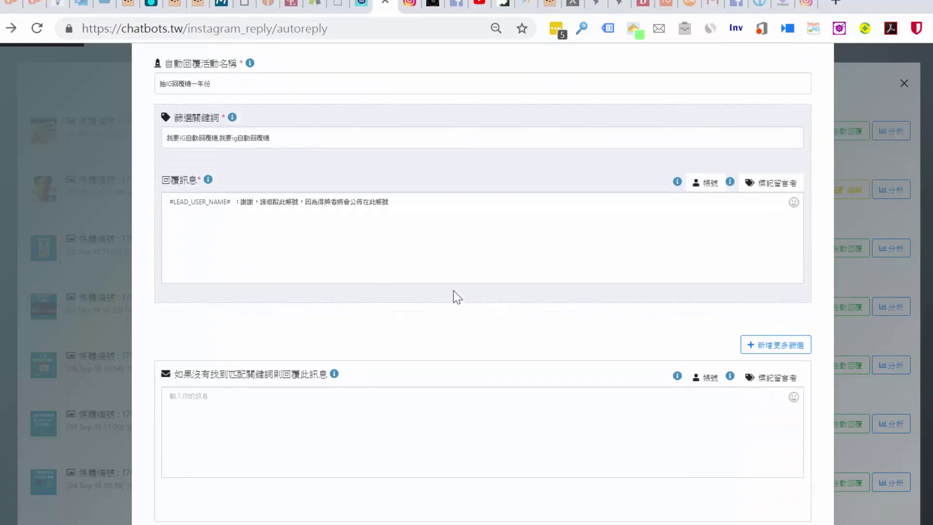
scroll(456, 296, "up", 2)
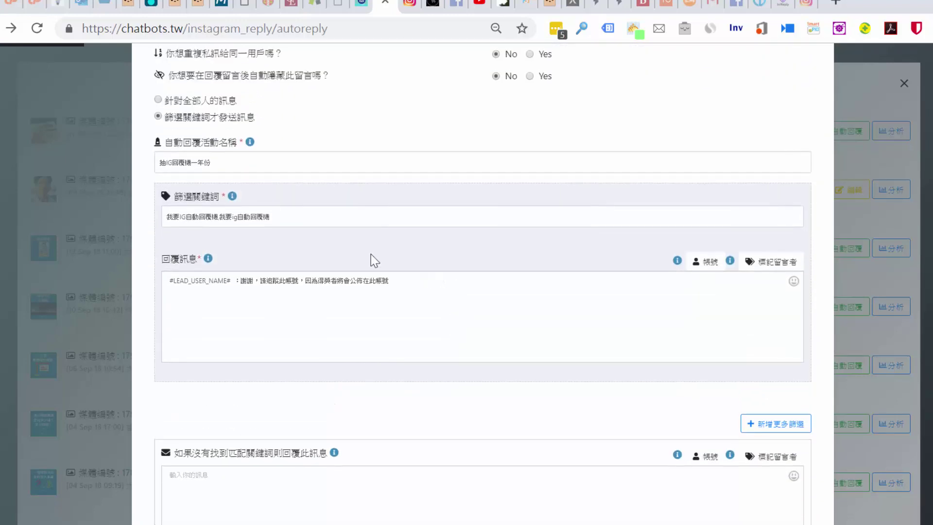
- Add another keyword filter set (新增更多篩選) below the first one and place the cursor in its 篩選關鍵詞 field
left_click(319, 219)
scroll(340, 229, "down", 2)
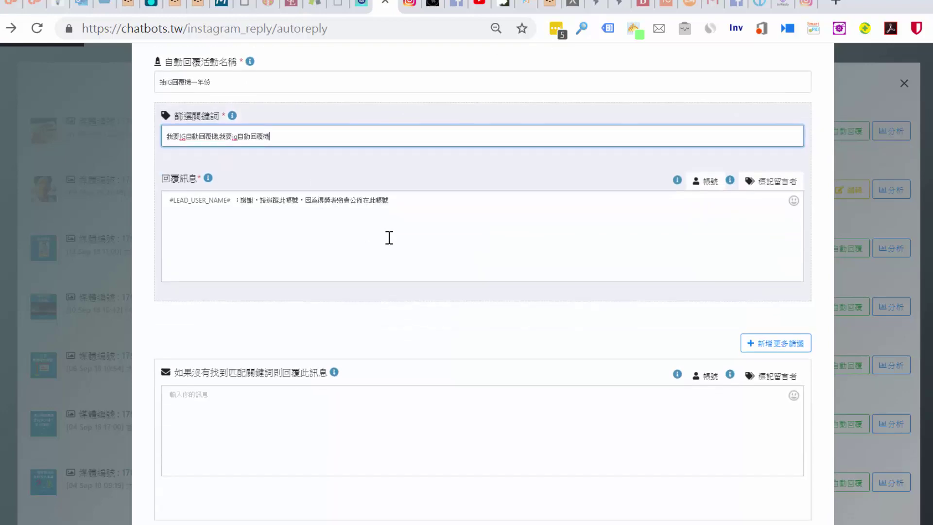
left_click(762, 351)
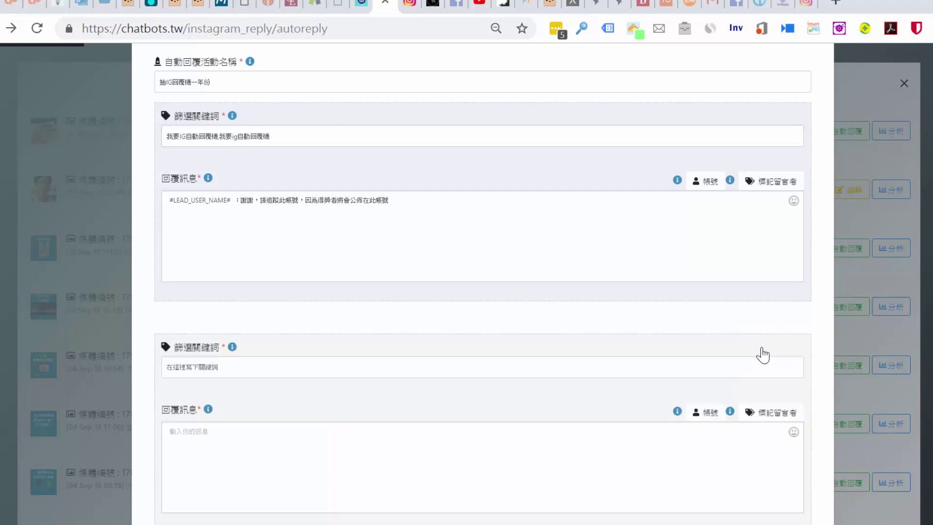
scroll(291, 304, "down", 1)
scroll(289, 301, "down", 1)
left_click(217, 290)
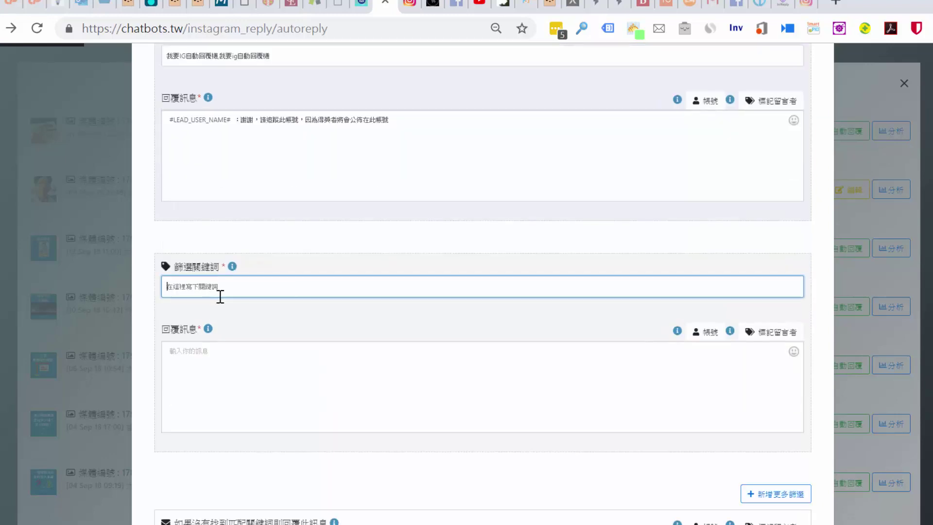
scroll(239, 331, "down", 2)
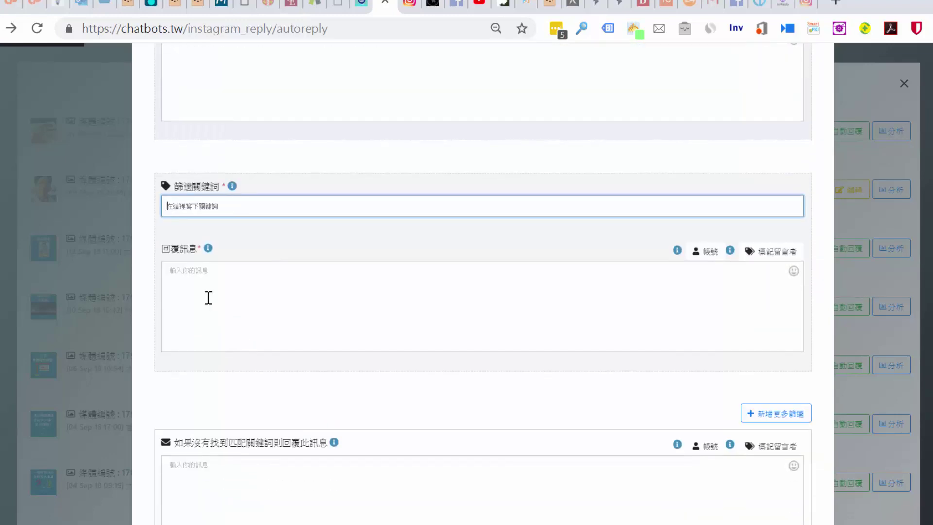
- Return to the first filter set and place the cursor in its 篩選關鍵詞 field
scroll(219, 249, "up", 2)
scroll(218, 249, "up", 2)
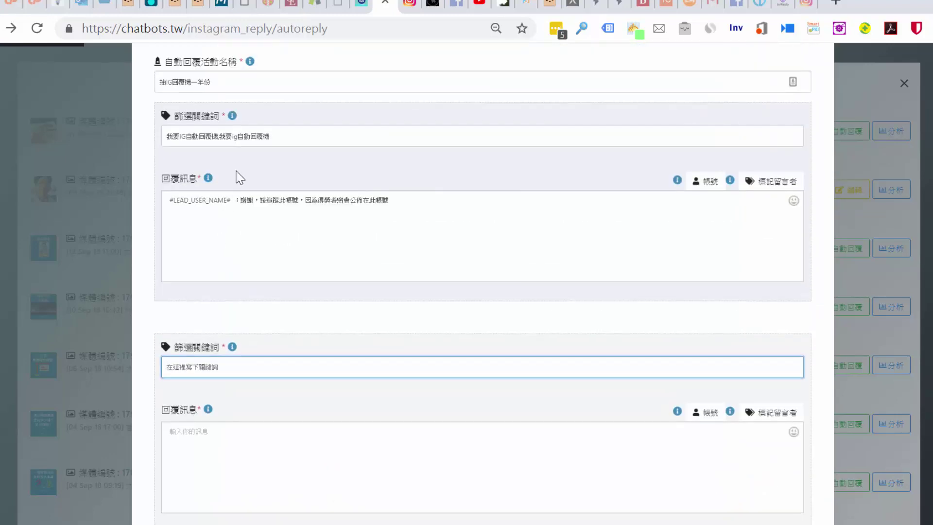
left_click(224, 137)
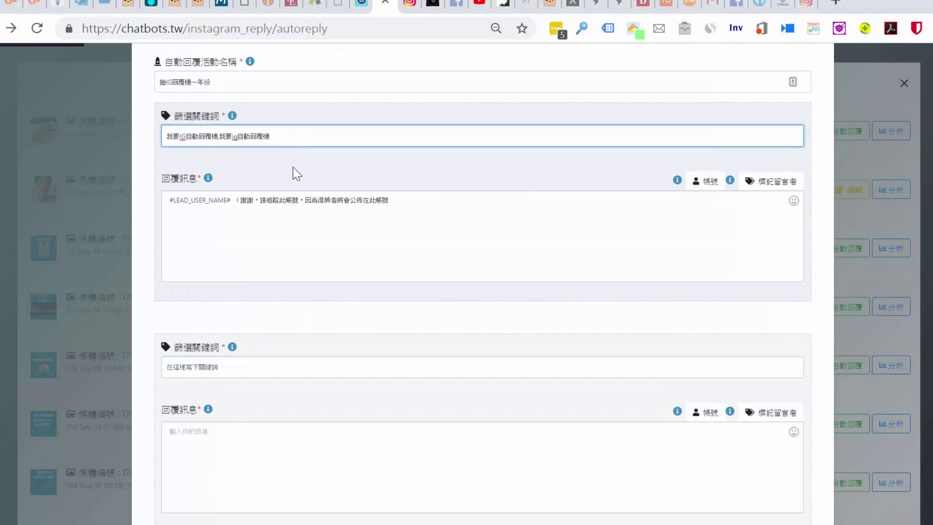
- Review the first filter set's keywords and reply message, and place the cursor in the second set's 回覆訊息 field
scroll(296, 160, "down", 3)
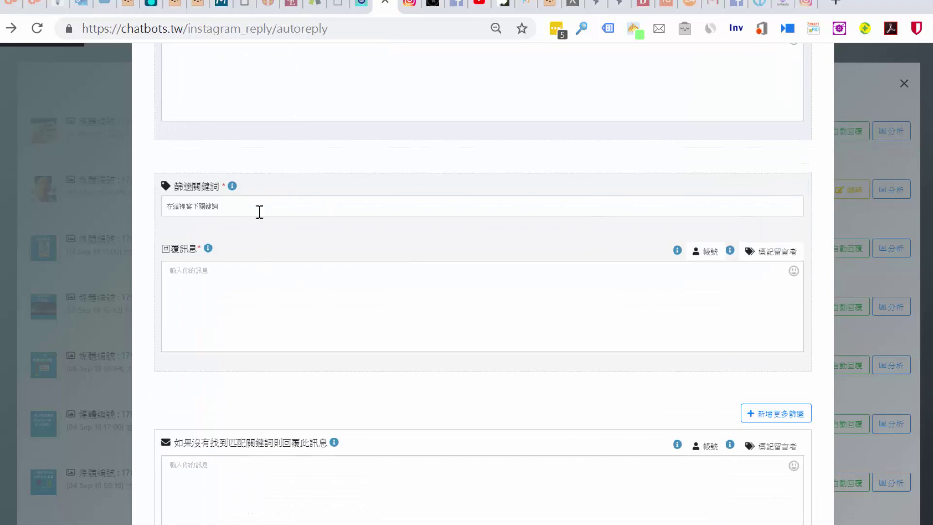
scroll(274, 252, "up", 5)
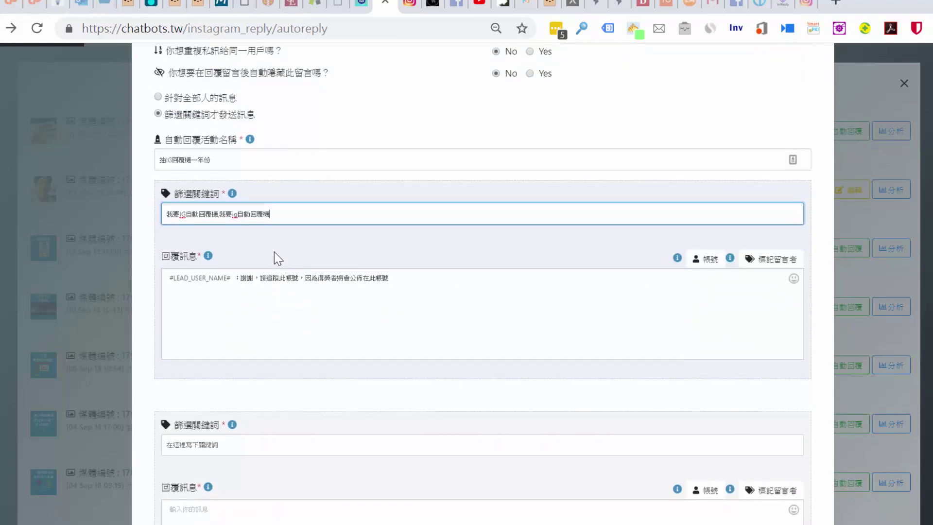
scroll(301, 317, "down", 2)
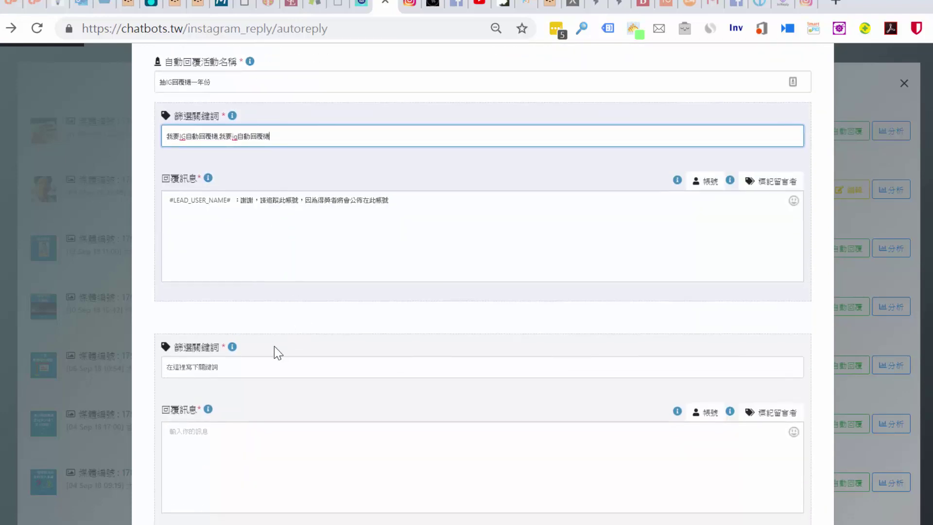
scroll(262, 301, "up", 2)
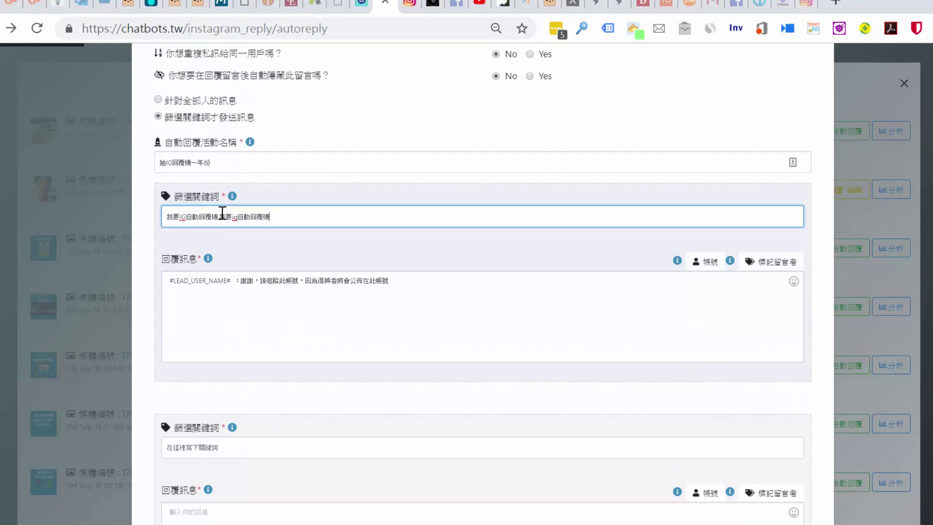
left_click_drag(212, 216, 166, 216)
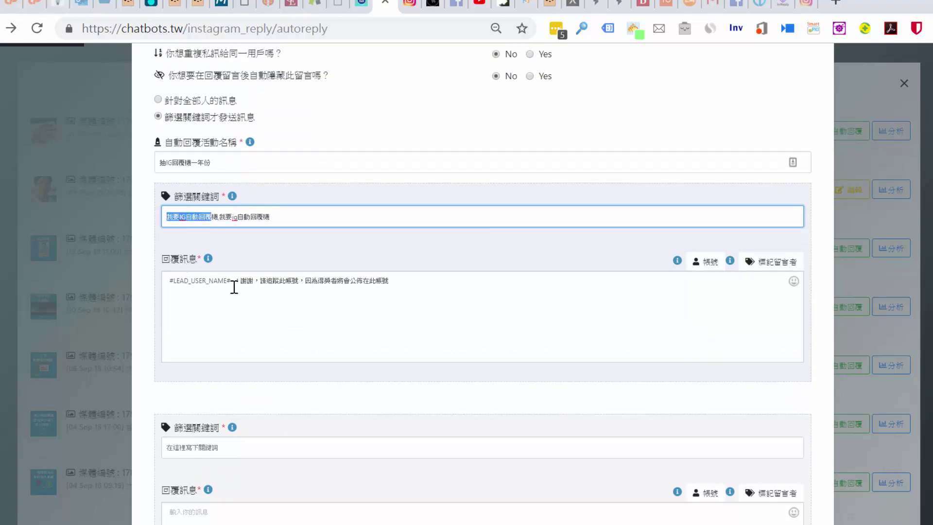
left_click(297, 283)
scroll(263, 306, "down", 3)
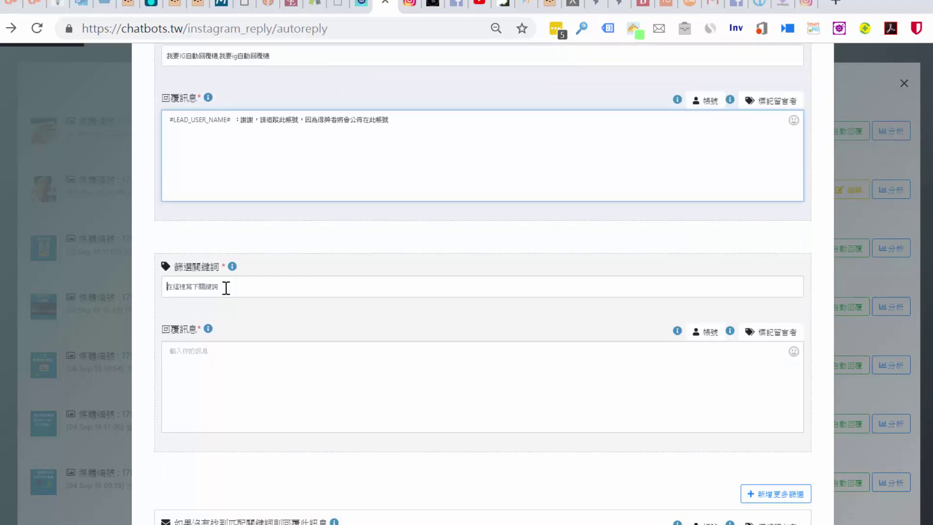
left_click(226, 288)
left_click(222, 362)
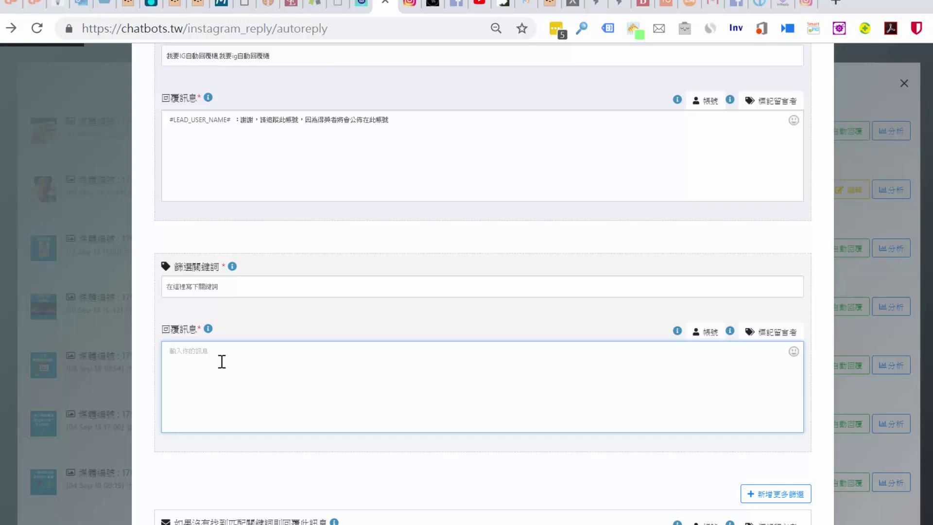
- Recheck the first filter set's keyword pair and #LEAD_USER_NAME# reply, and return to the second set's 回覆訊息 field
scroll(224, 362, "up", 1)
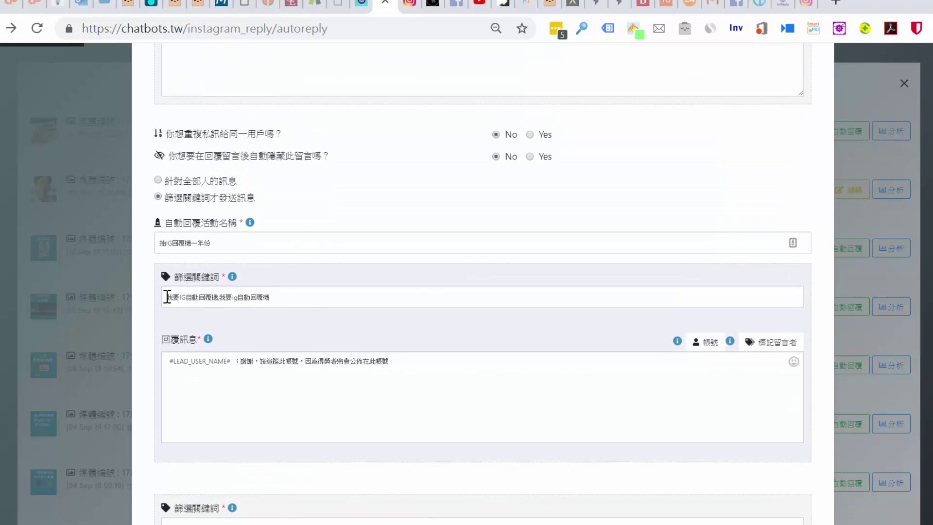
left_click_drag(167, 297, 263, 298)
left_click(285, 323)
scroll(232, 325, "down", 2)
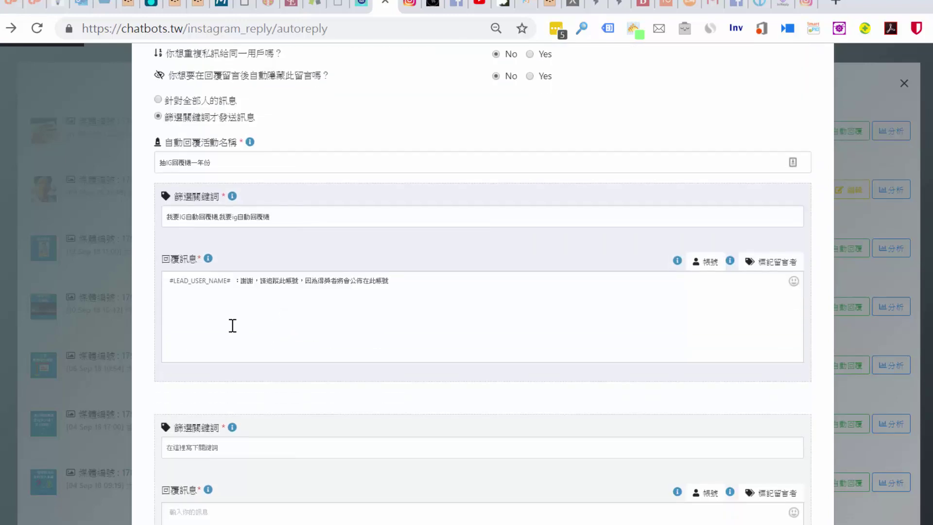
left_click(209, 281)
scroll(204, 311, "down", 5)
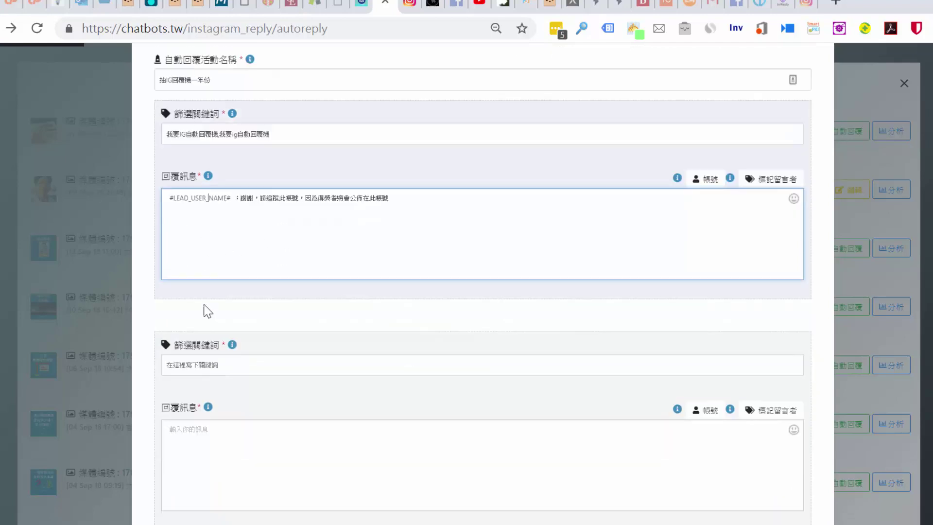
left_click(194, 201)
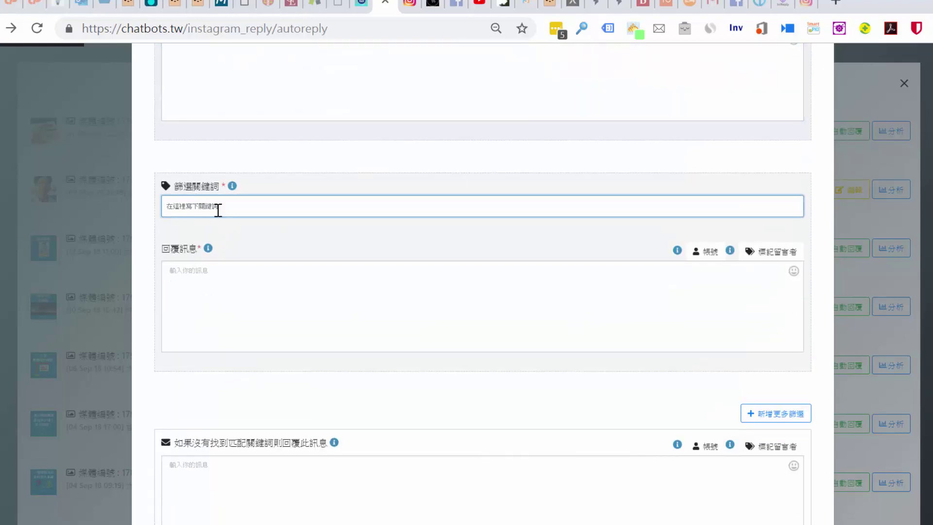
left_click(217, 283)
scroll(215, 320, "down", 3)
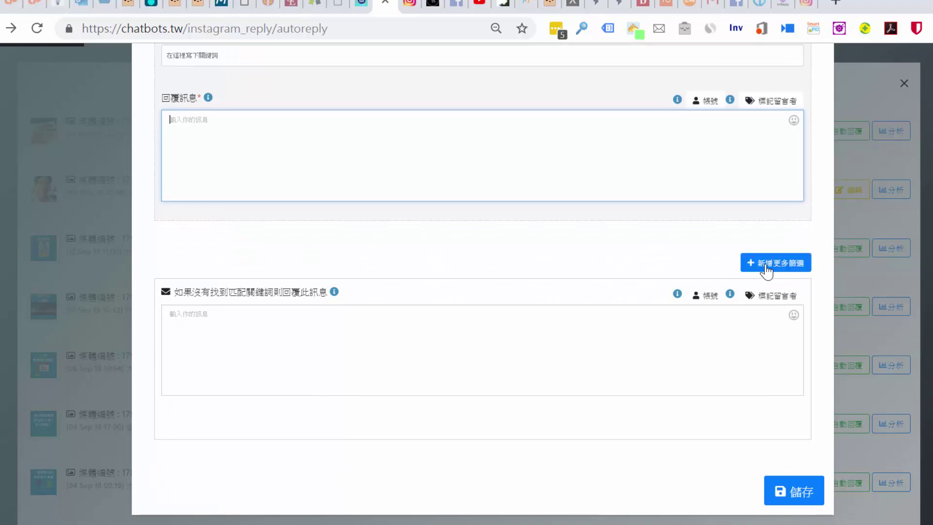
- Add a third keyword filter set (新增更多篩選) and place the cursor in its 回覆訊息 field
left_click(767, 268)
left_click(282, 287)
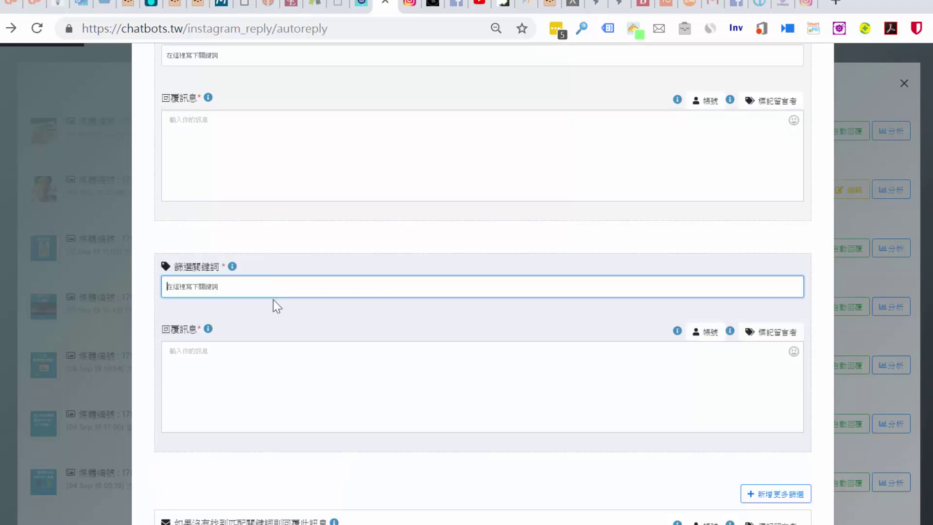
scroll(274, 300, "down", 2)
left_click(204, 299)
- Examine the keyword and reply fields of the filter sets, focusing on the second set's 篩選關鍵詞 and 回覆訊息 fields
scroll(204, 300, "up", 7)
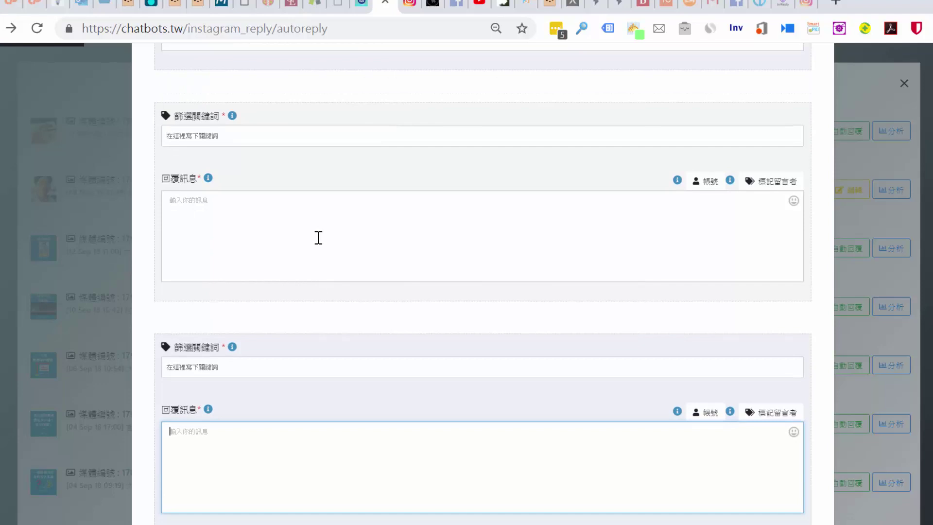
scroll(317, 234, "up", 3)
left_click(168, 297)
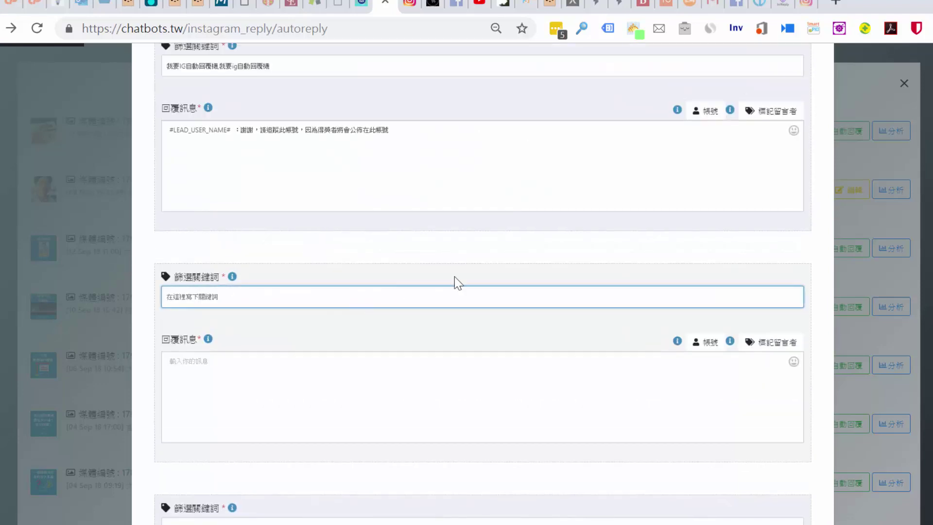
left_click(206, 375)
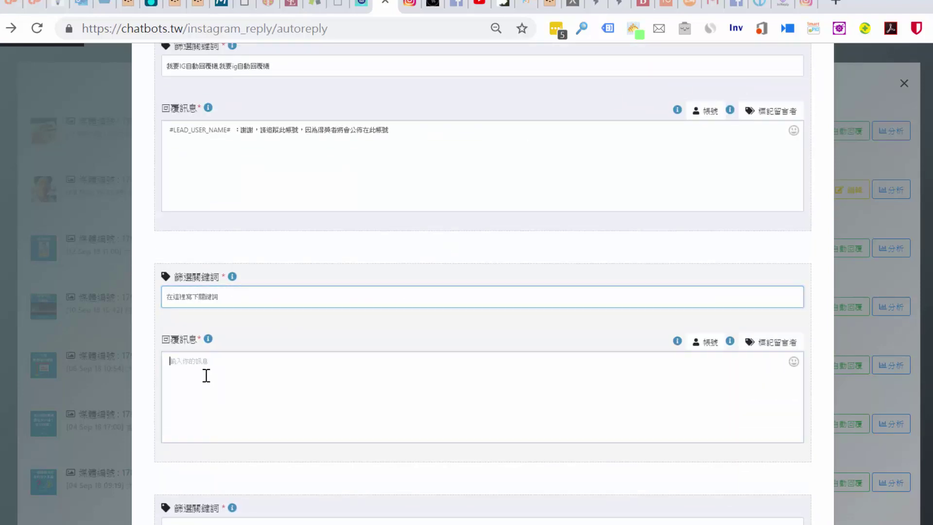
scroll(207, 374, "up", 3)
scroll(194, 308, "down", 5)
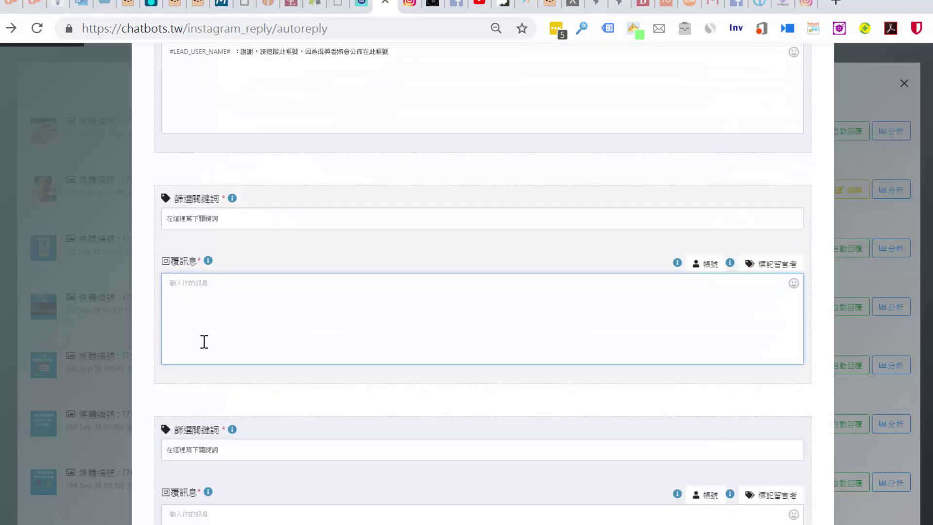
left_click(183, 216)
left_click(184, 297)
scroll(194, 308, "down", 3)
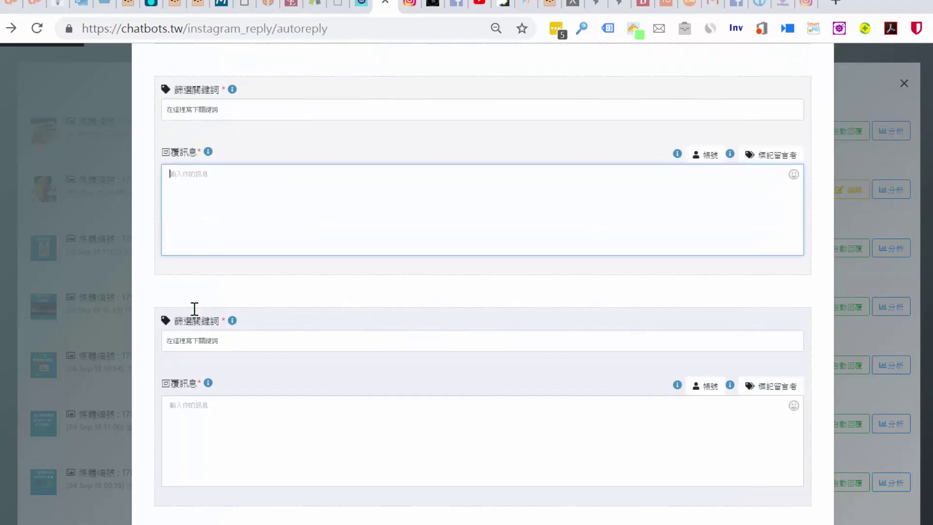
- Save the post's auto-reply settings (儲存)
scroll(253, 290, "down", 5)
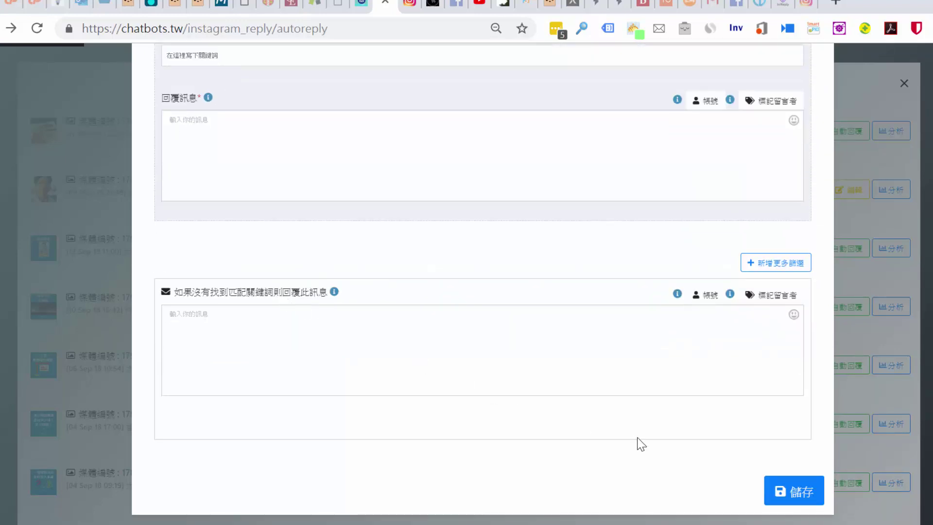
left_click(801, 490)
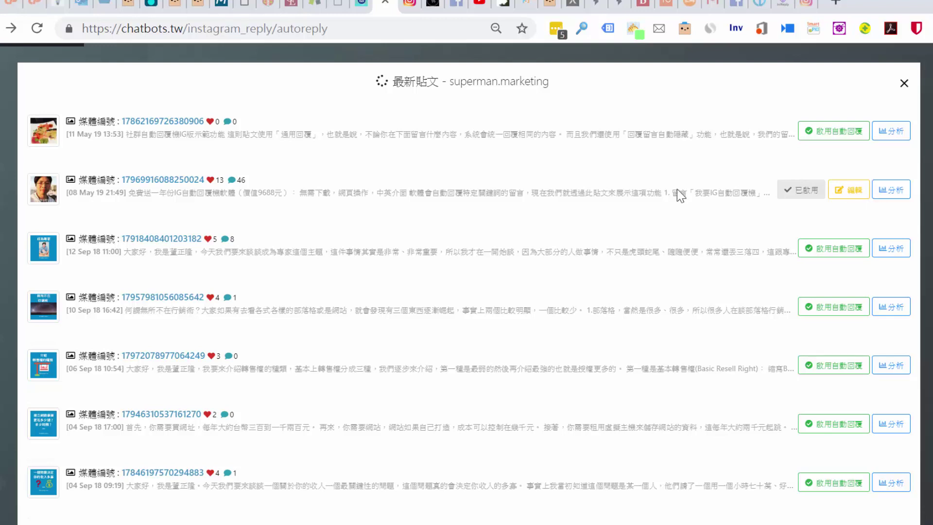
- View the analytics (分析) of the 08 May 19 post, and close both the analytics and the 最新貼文 list
left_click(892, 198)
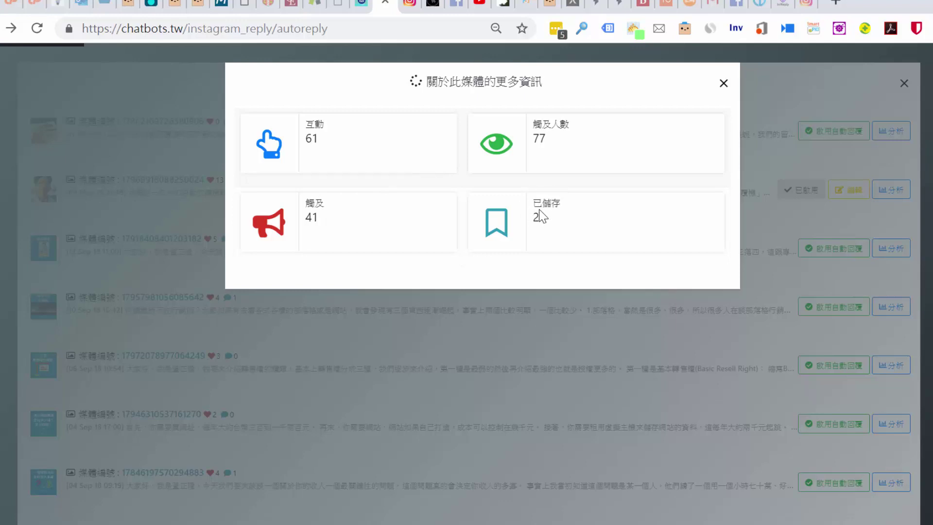
left_click(724, 83)
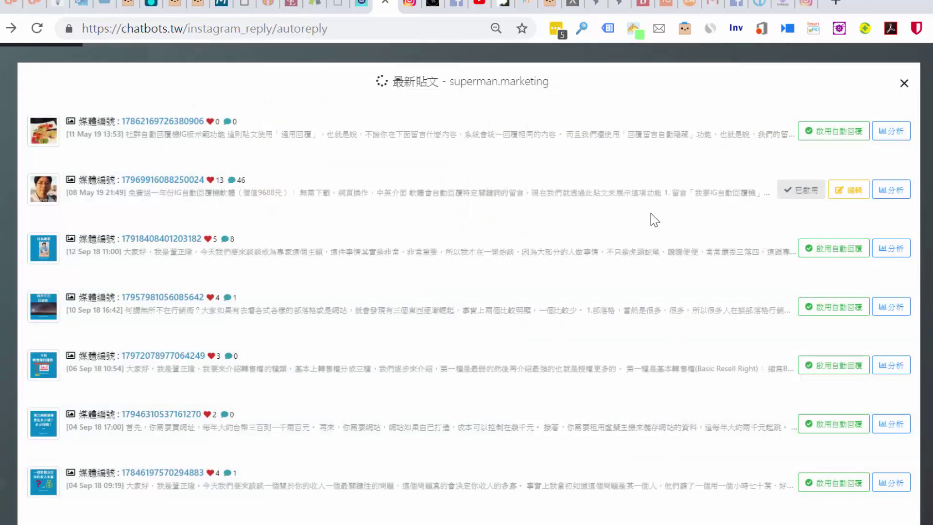
left_click(905, 83)
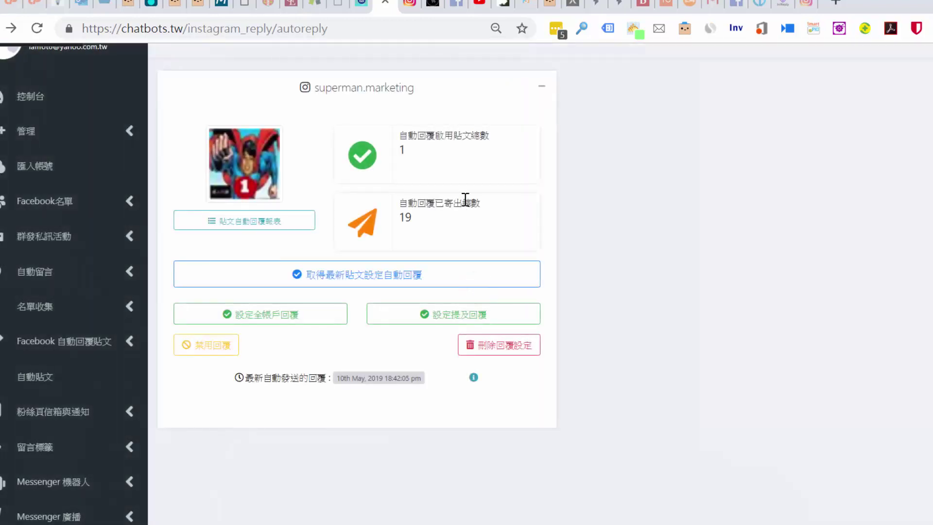
- Open the account's 貼文自動回覆報表 and examine the reply messages and statuses in the 抽IG回覆機一年份 campaign's report
left_click(246, 228)
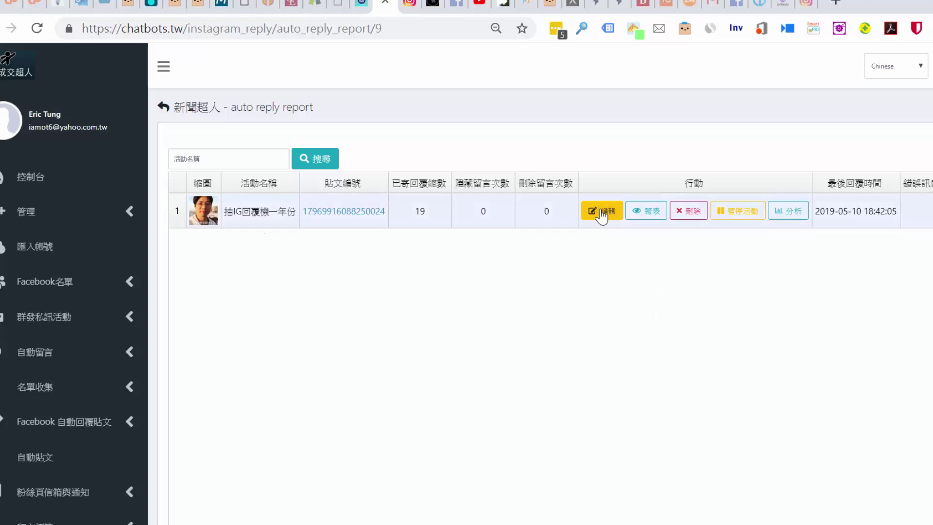
left_click(642, 220)
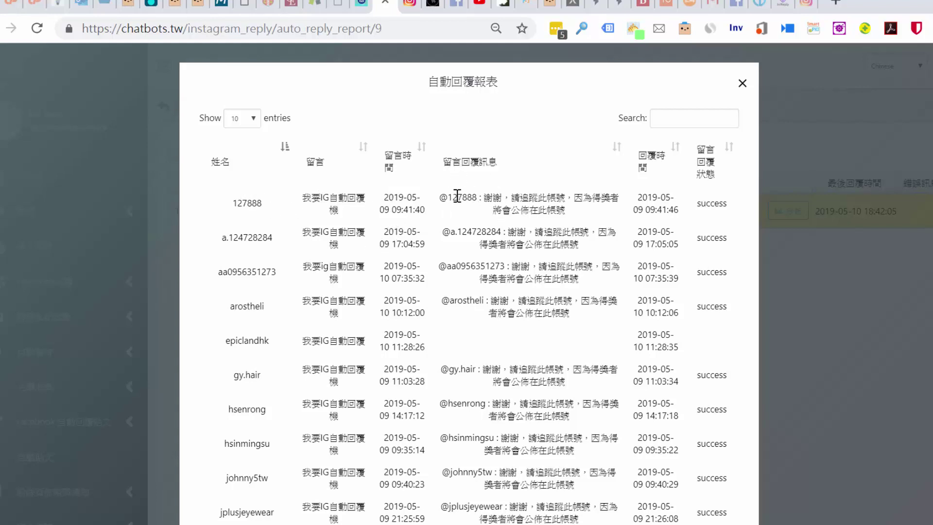
left_click_drag(456, 196, 545, 266)
left_click(526, 314)
left_click_drag(698, 204, 710, 209)
scroll(711, 250, "down", 2)
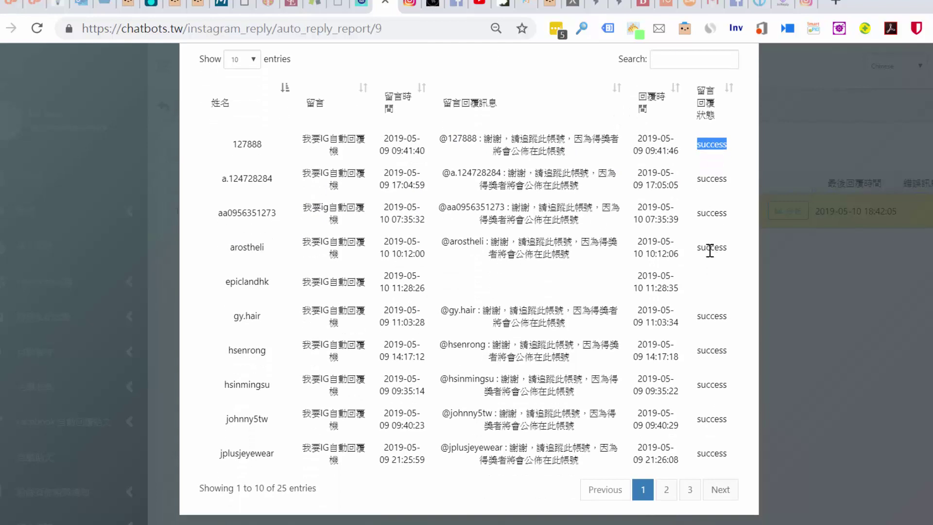
left_click(570, 293)
scroll(751, 192, "up", 2)
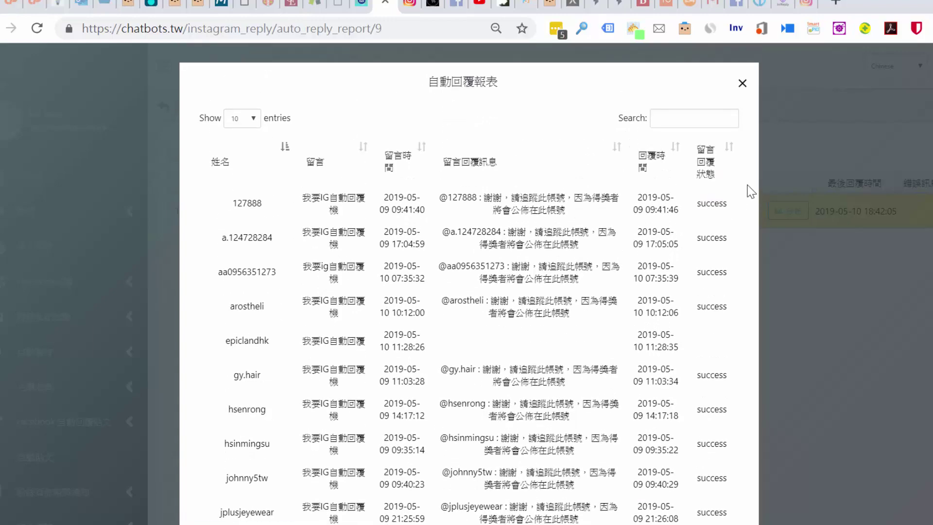
left_click(741, 79)
- View the 抽IG回覆機一年份 campaign's analytics, and return to the Instagram 留言自動回覆 page
left_click(788, 211)
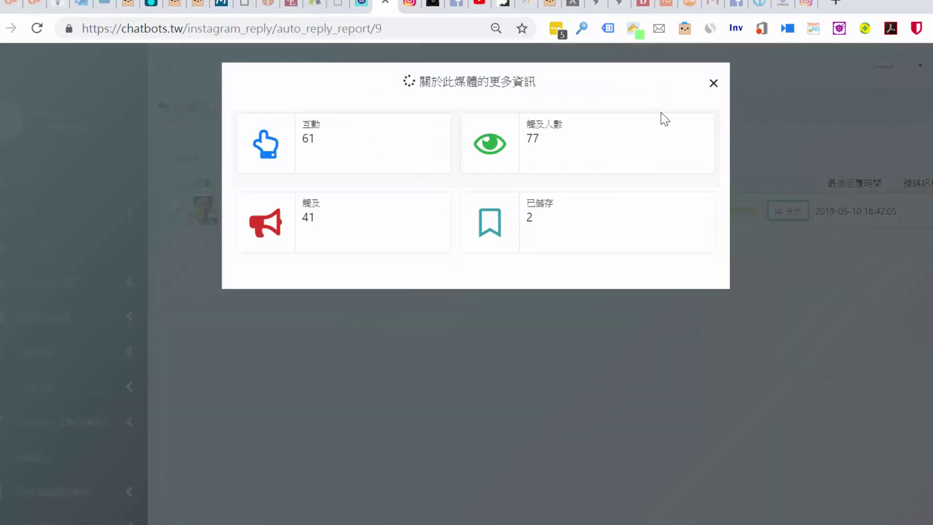
left_click(713, 84)
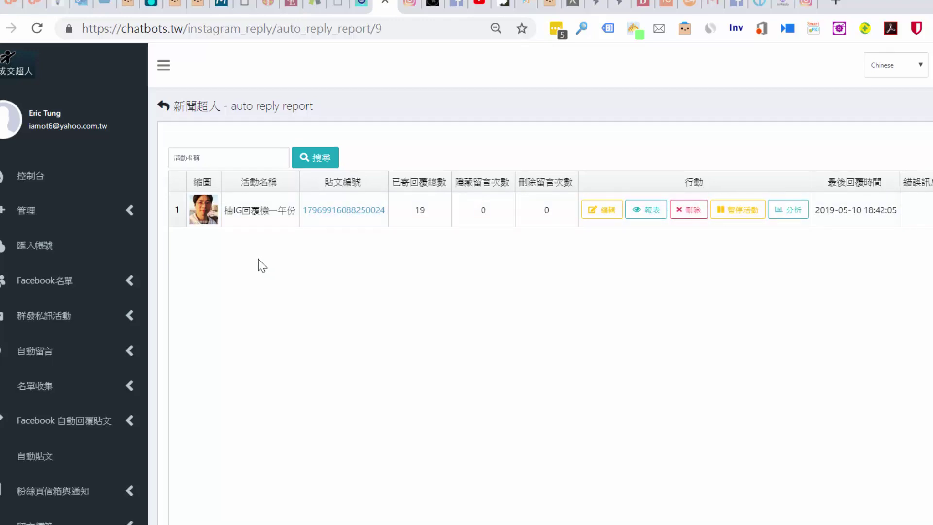
scroll(258, 262, "down", 10)
left_click(81, 347)
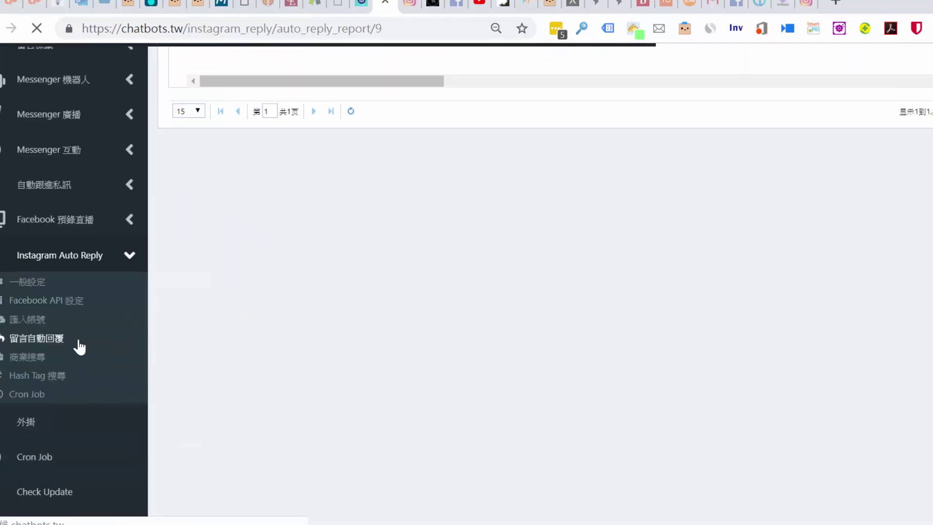